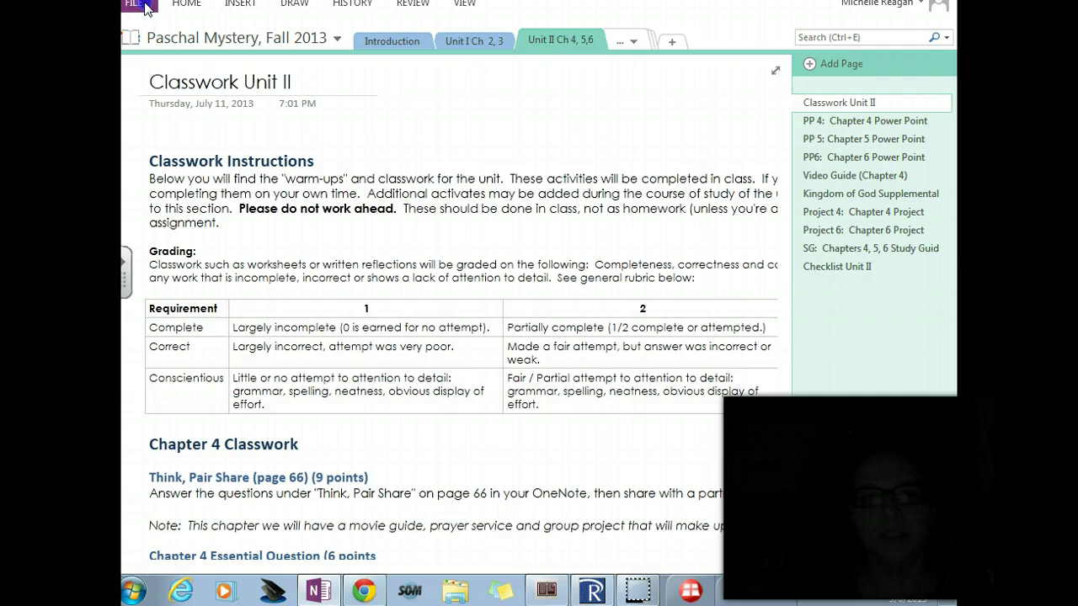
# Open OneNote's FILE backstage to show the Notebook Information view.
pyautogui.click(136, 5)
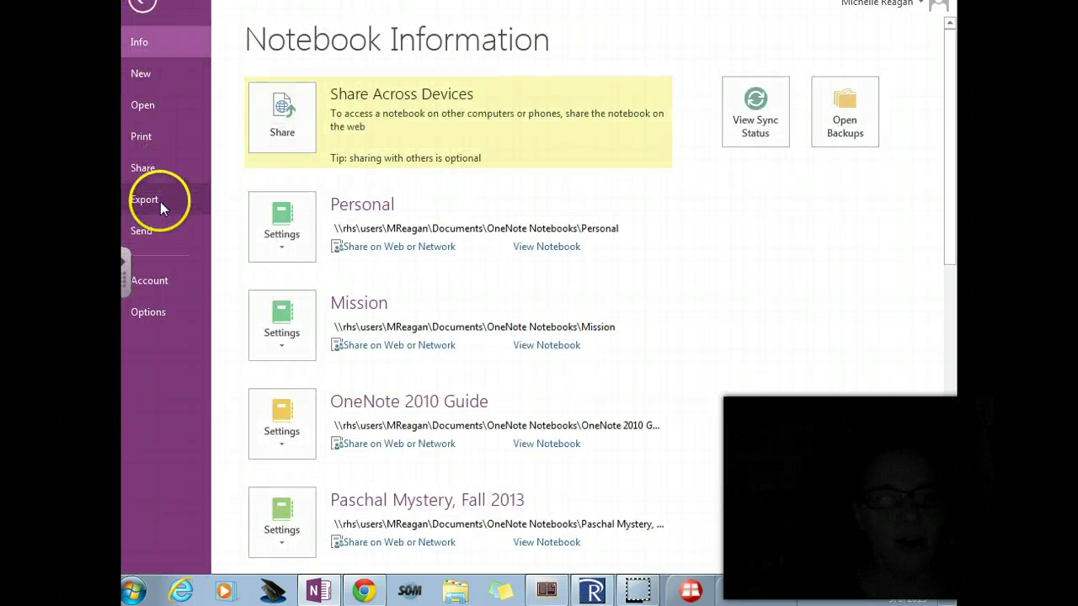
# Export only the current Classwork Unit II page in PDF (*.pdf) format.
pyautogui.click(160, 201)
pyautogui.click(308, 119)
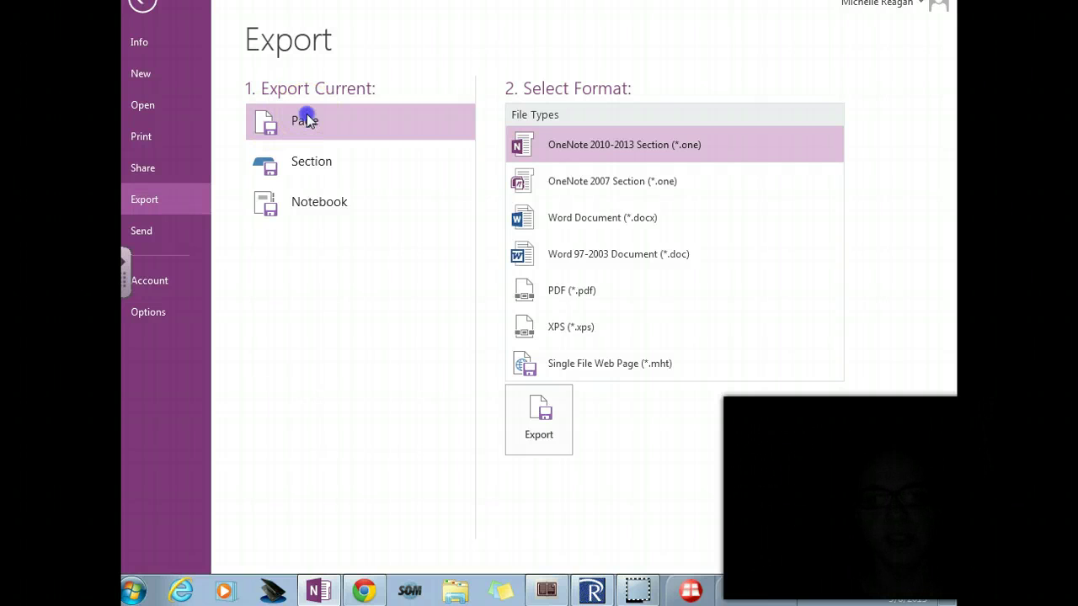
pyautogui.click(569, 291)
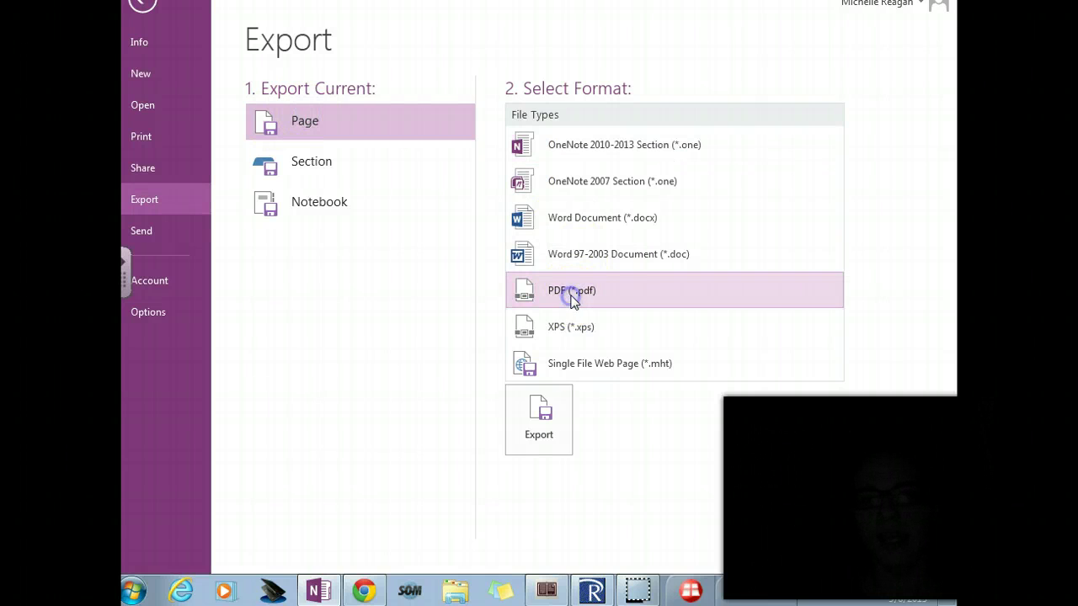
pyautogui.click(535, 429)
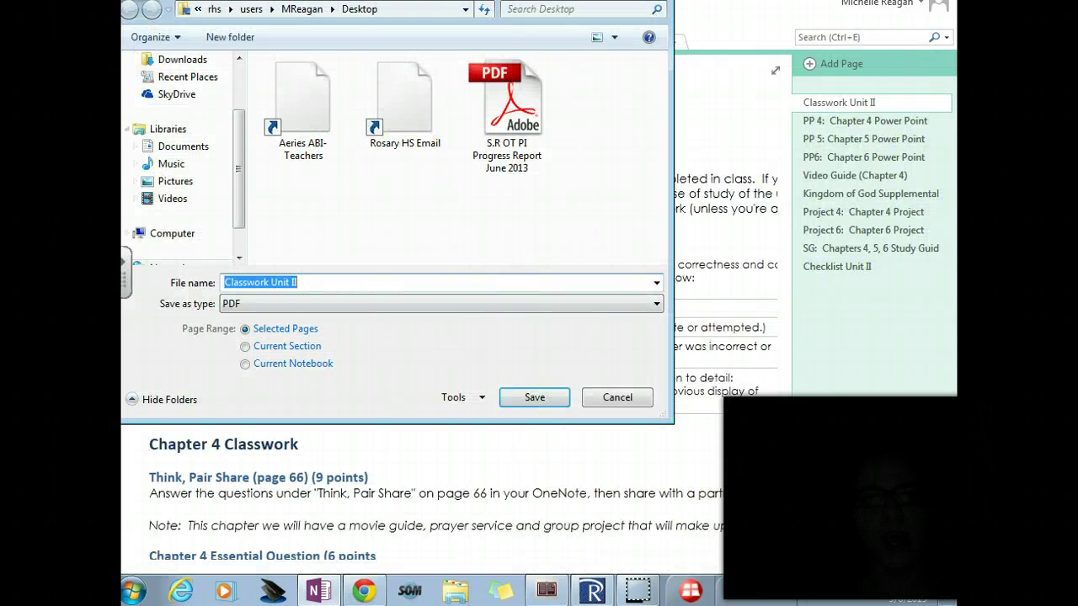
# Save the exported page to the Desktop as 'eq ch 2'.
pyautogui.moveTo(240, 181); pyautogui.dragTo(236, 126)
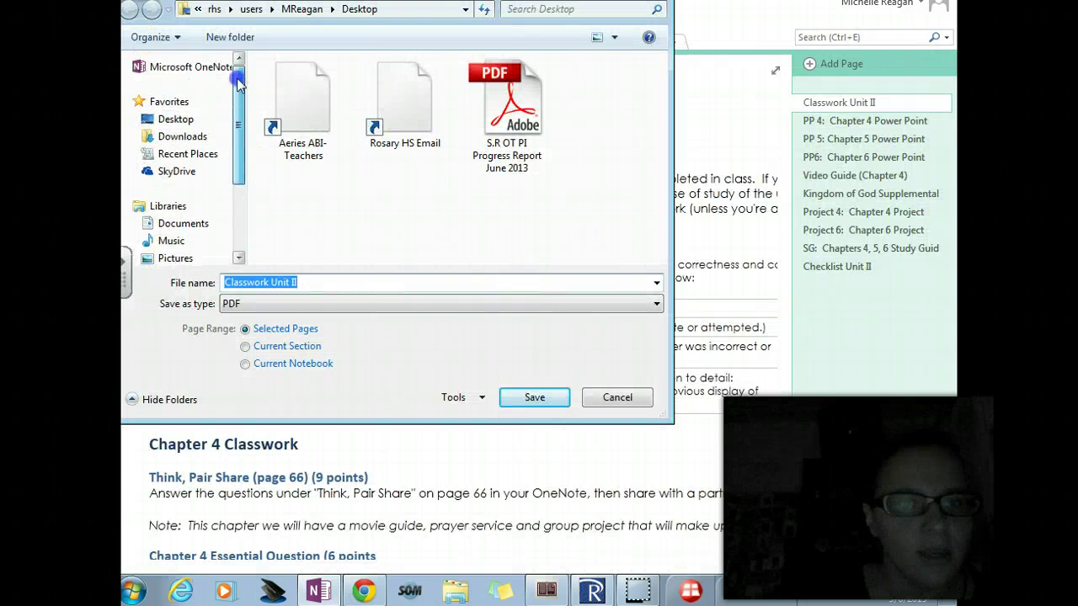
pyautogui.click(189, 119)
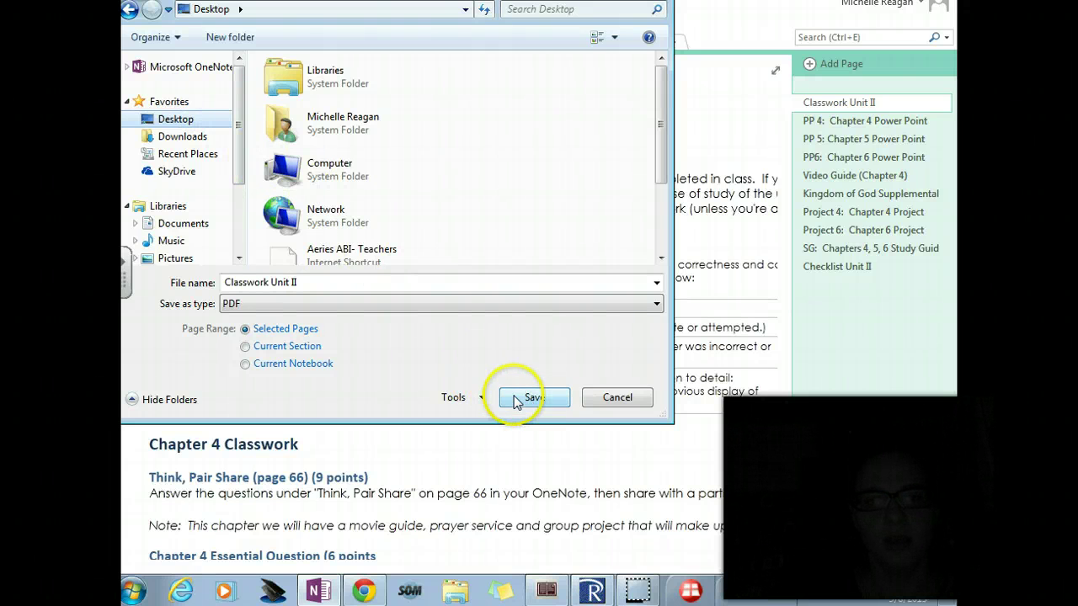
pyautogui.click(242, 284)
pyautogui.press('BackSpace')
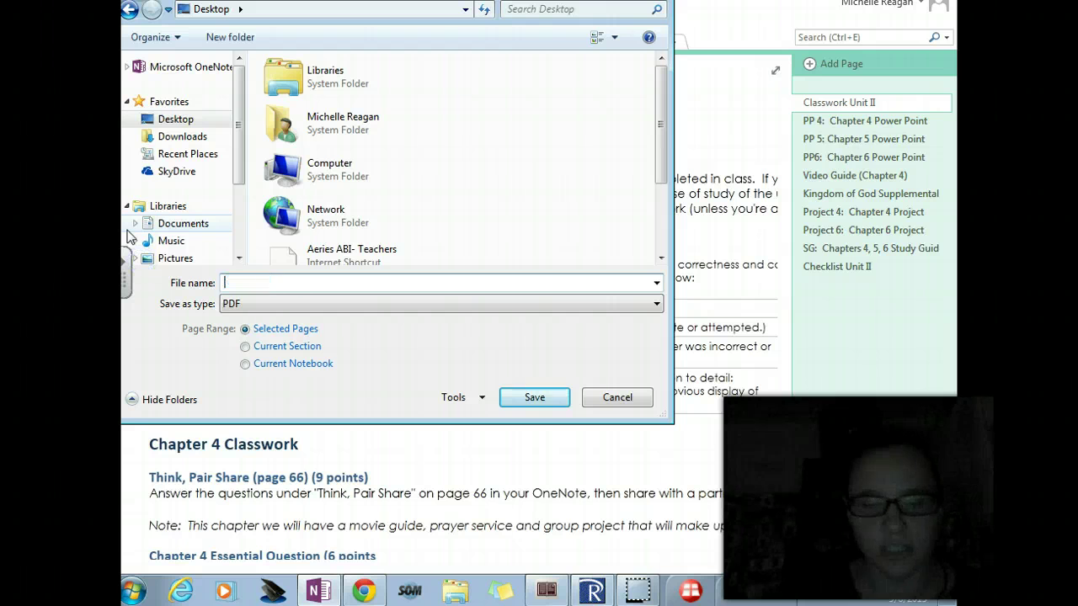
pyautogui.write('eq')
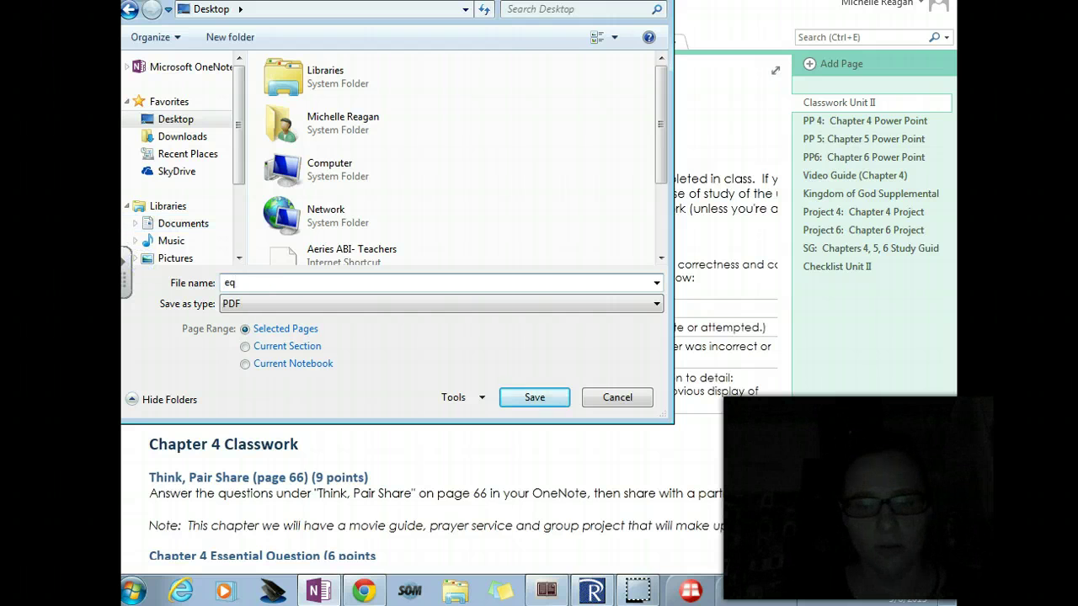
pyautogui.write(' ch 2')
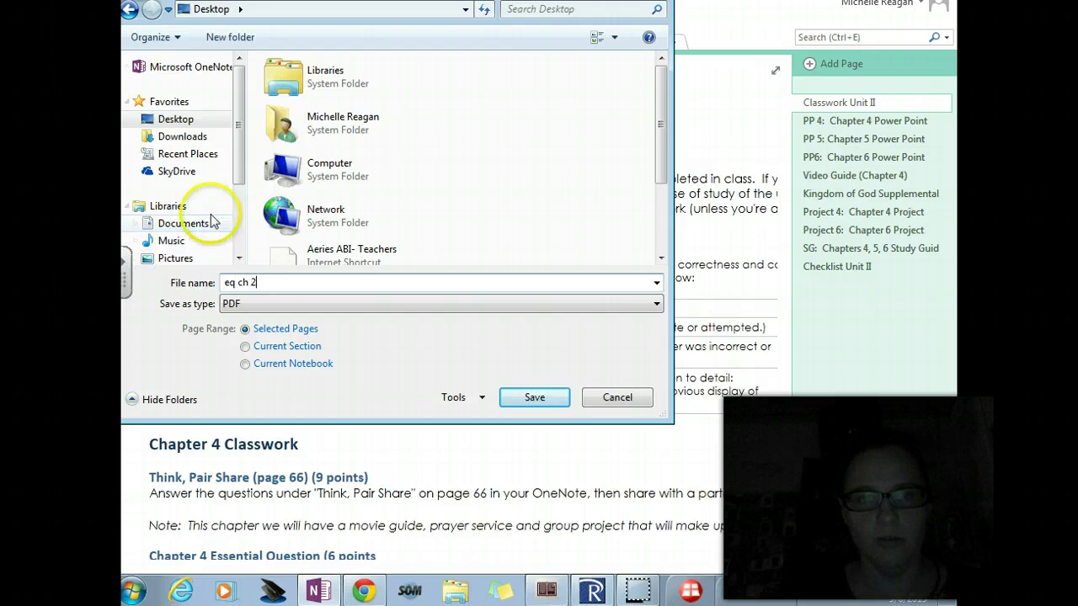
pyautogui.click(546, 399)
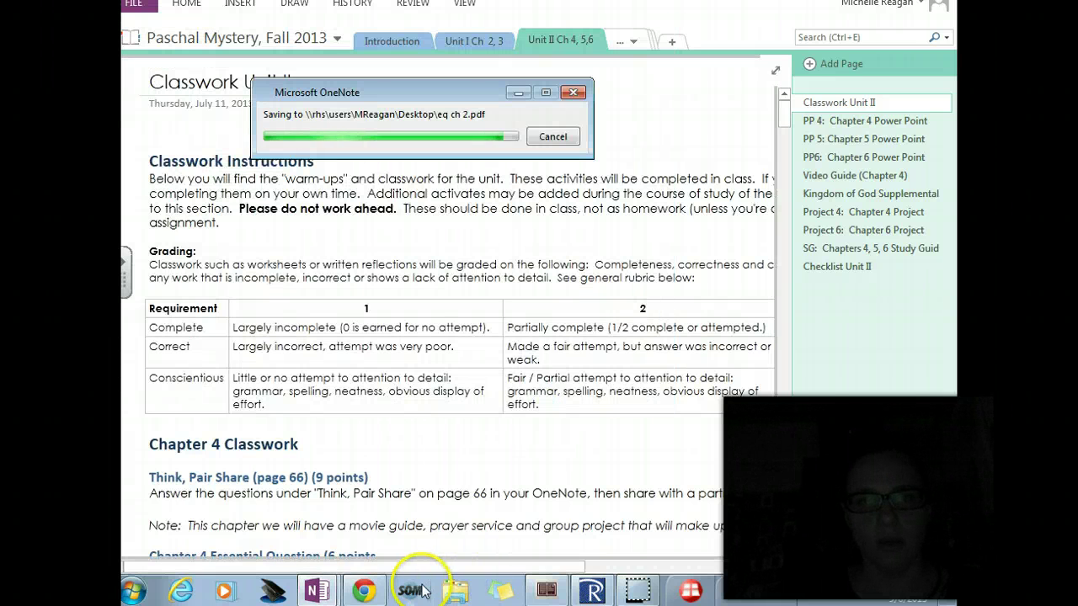
# In Chrome, open Essential Question's Submit Paper form and choose File Upload submission type.
pyautogui.click(366, 592)
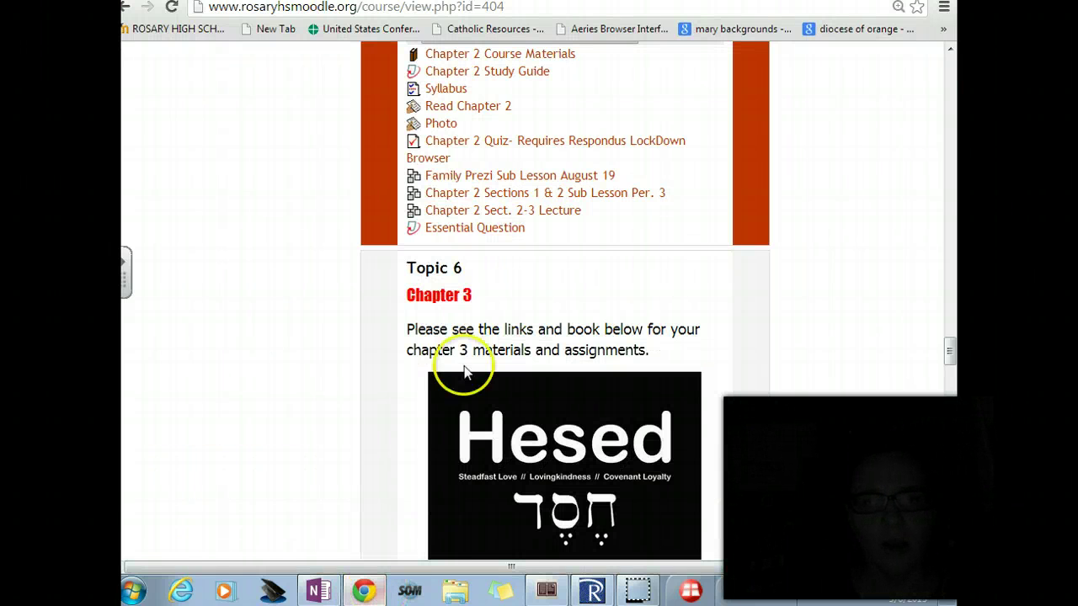
pyautogui.click(480, 229)
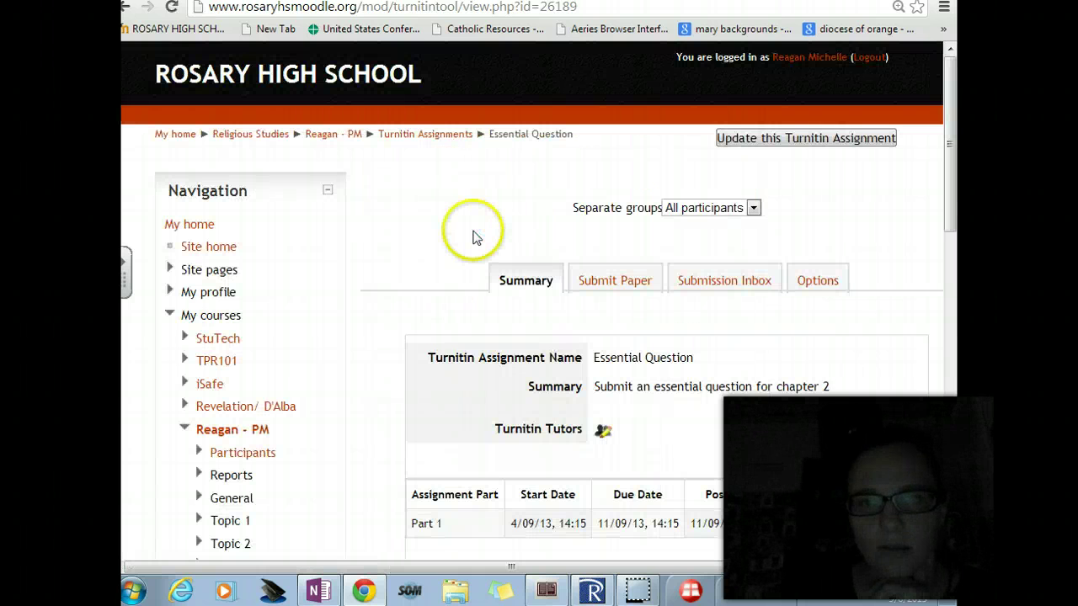
pyautogui.click(636, 281)
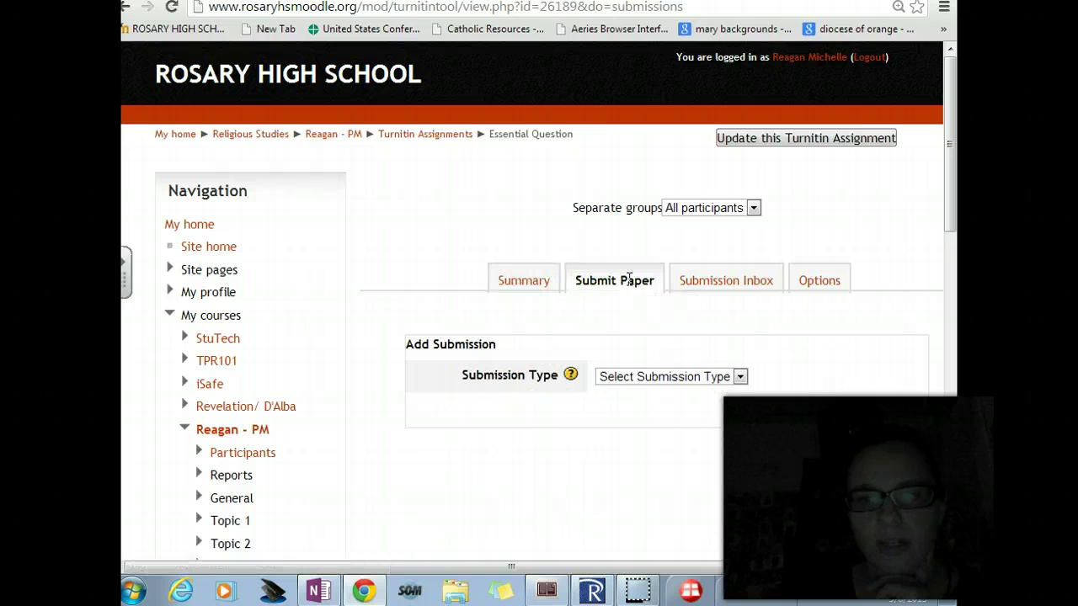
pyautogui.click(694, 379)
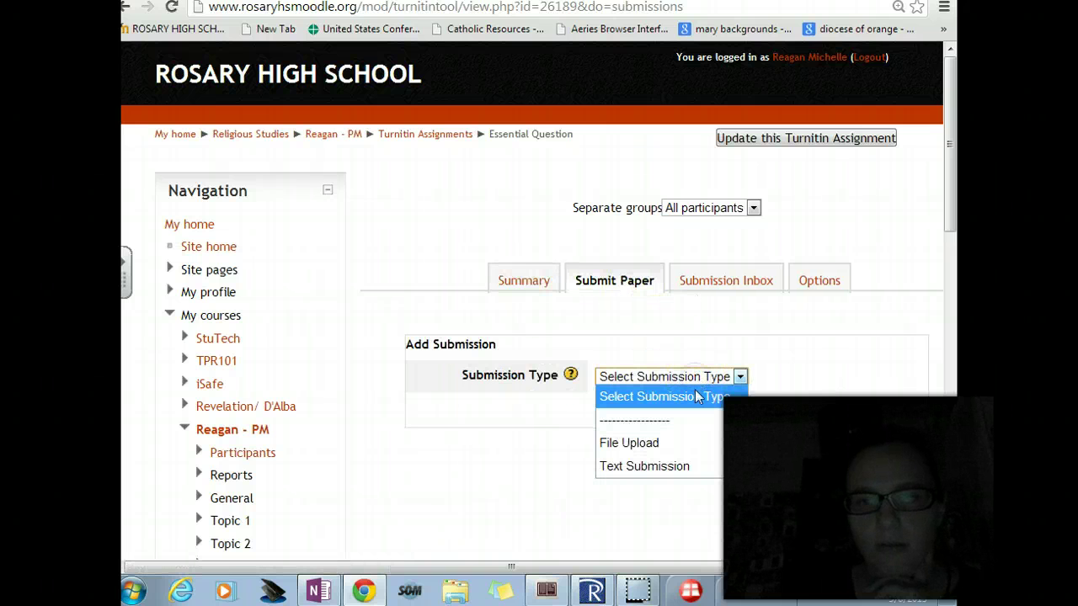
pyautogui.click(675, 441)
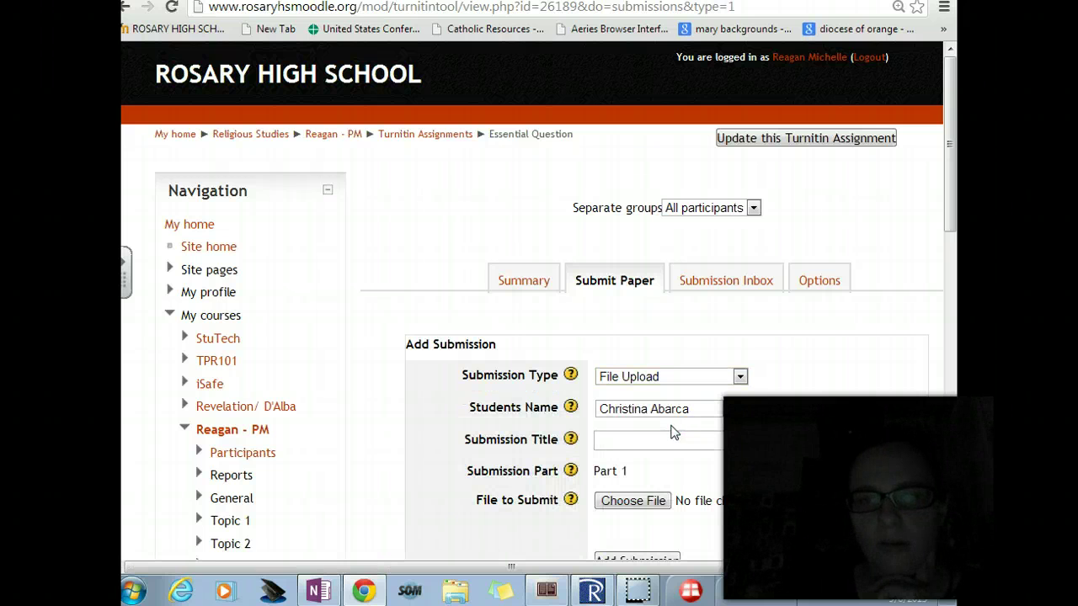
# Select the student to submit for in the Students Name dropdown.
pyautogui.scroll(-1, 672, 432)
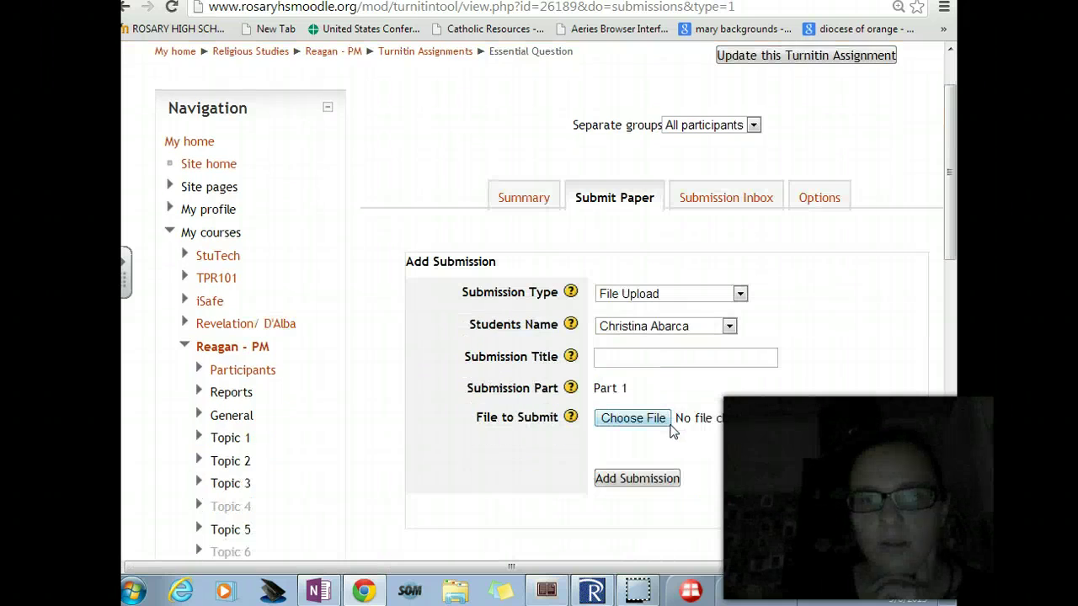
pyautogui.click(667, 328)
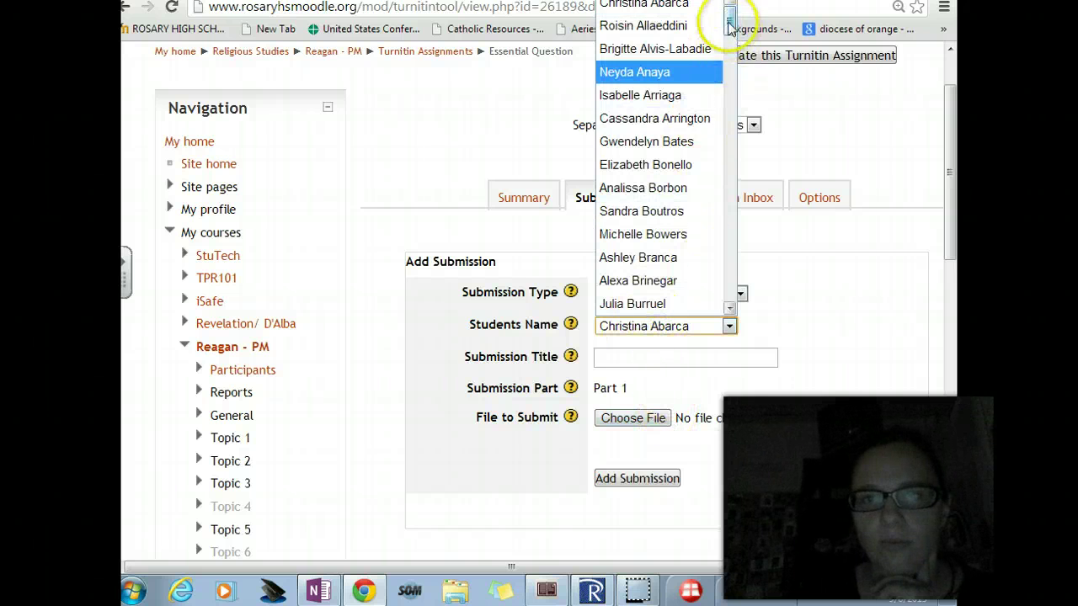
pyautogui.moveTo(726, 21); pyautogui.dragTo(729, 311)
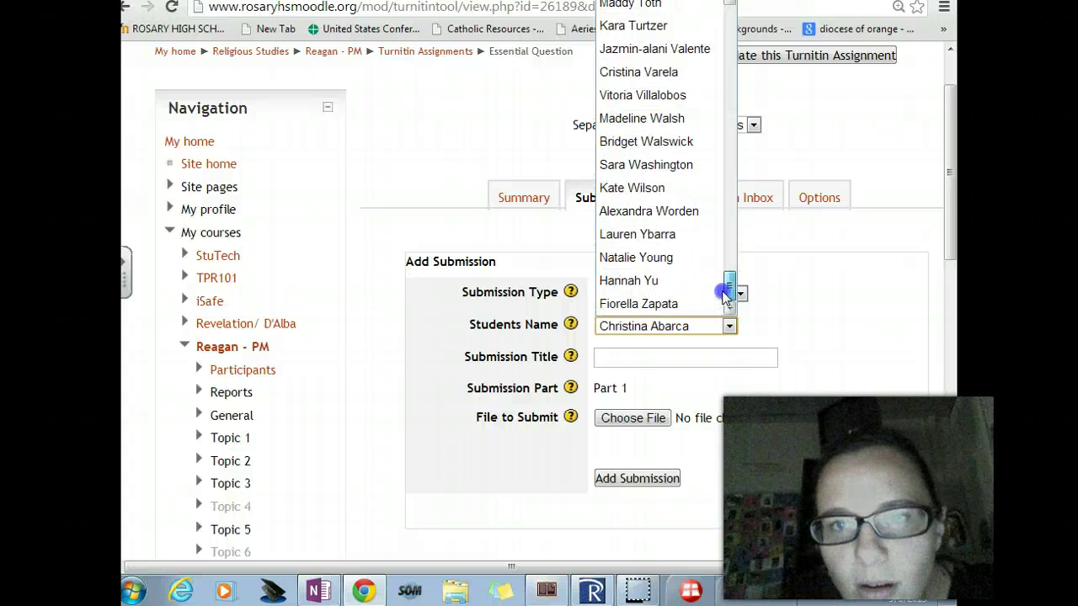
pyautogui.click(657, 189)
# Enter 'ch 2 eq' as the submission title and browse for the file.
pyautogui.scroll(-1, 678, 361)
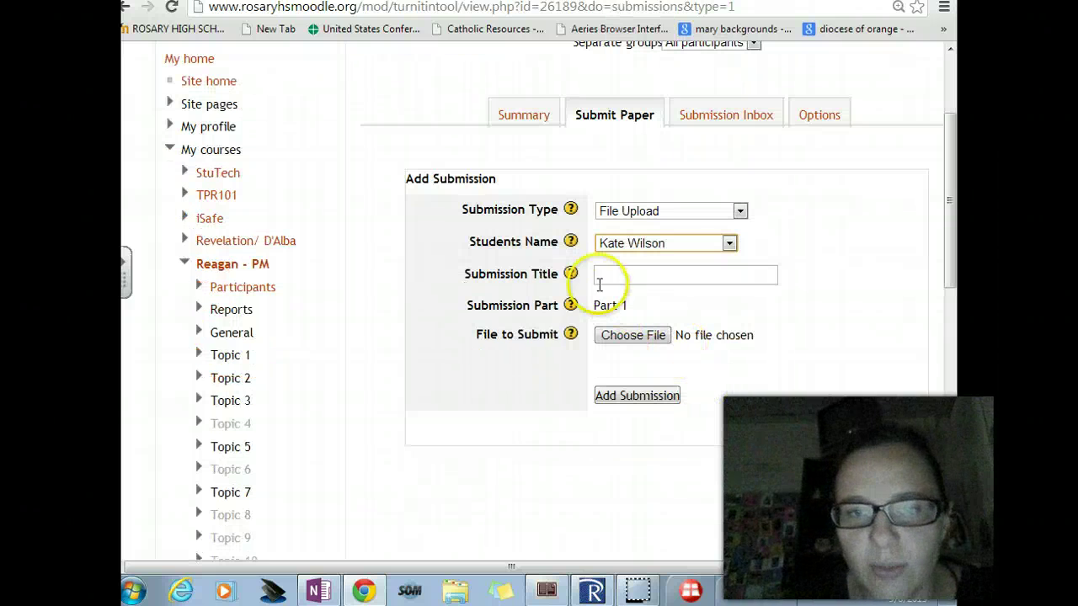
pyautogui.click(629, 275)
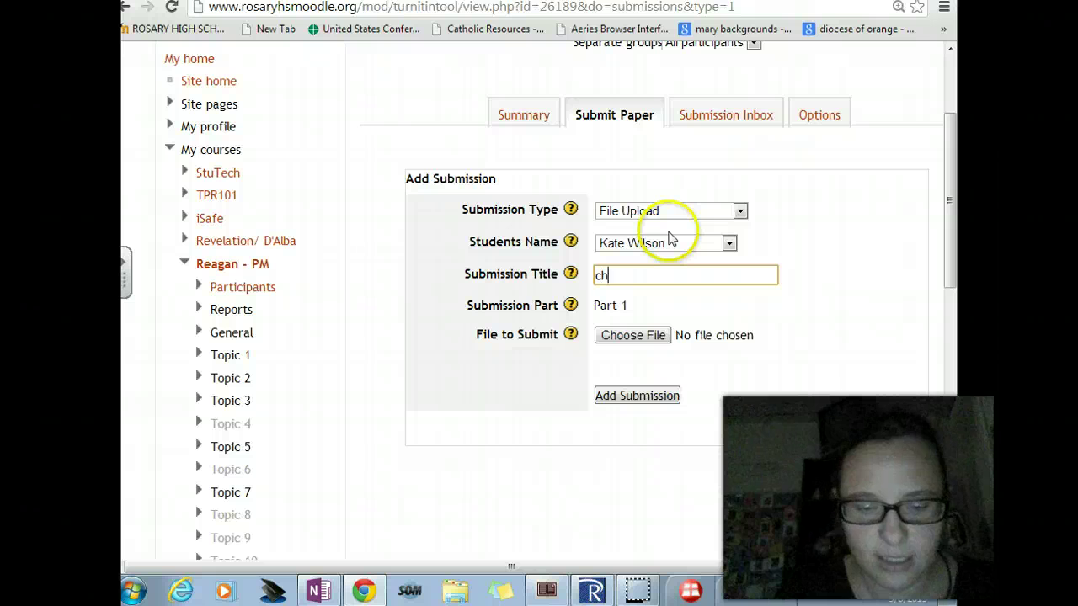
pyautogui.write('ch 2 e')
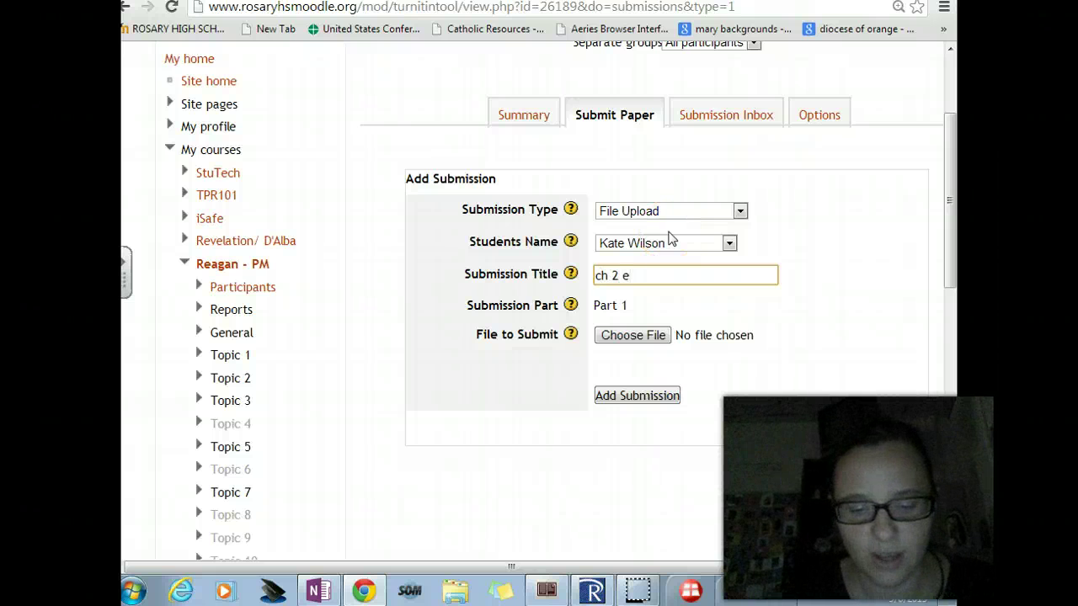
pyautogui.write('q')
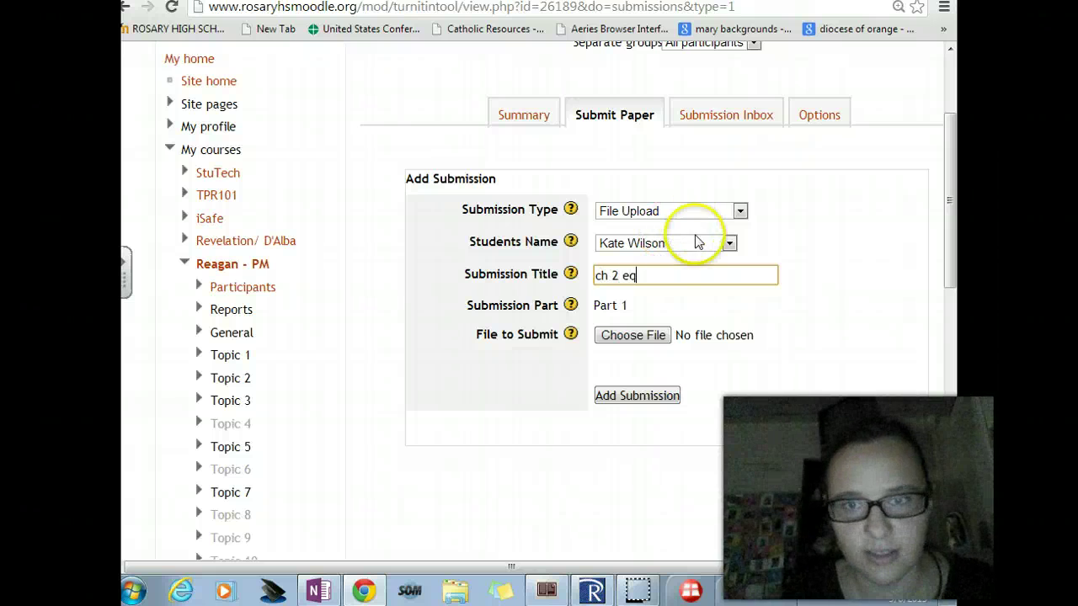
pyautogui.click(656, 341)
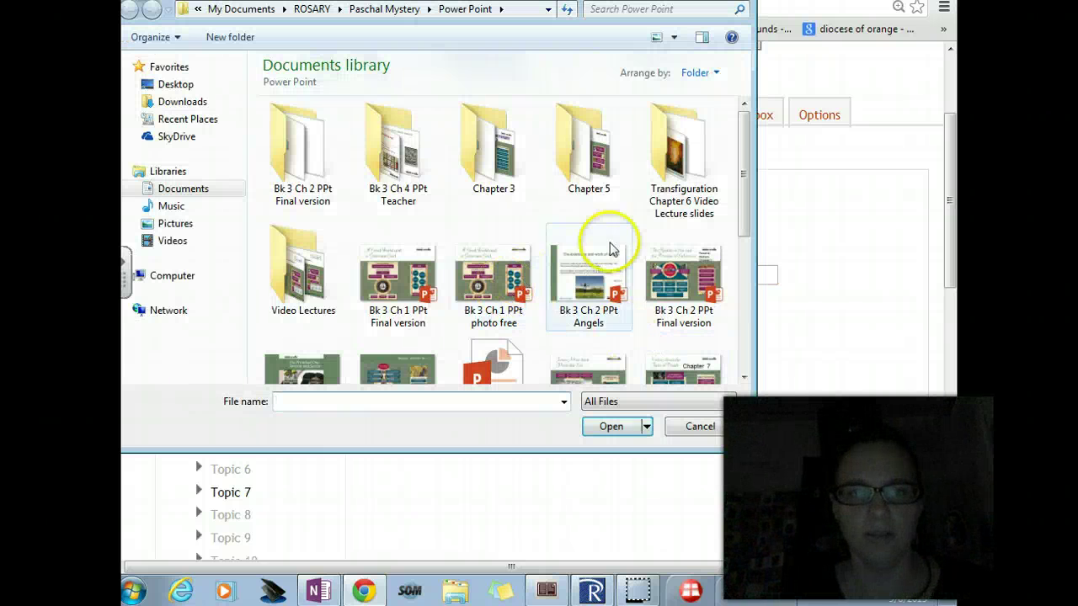
# Attach the eq ch 2 PDF from the Desktop and add the submission.
pyautogui.moveTo(744, 160); pyautogui.dragTo(744, 192)
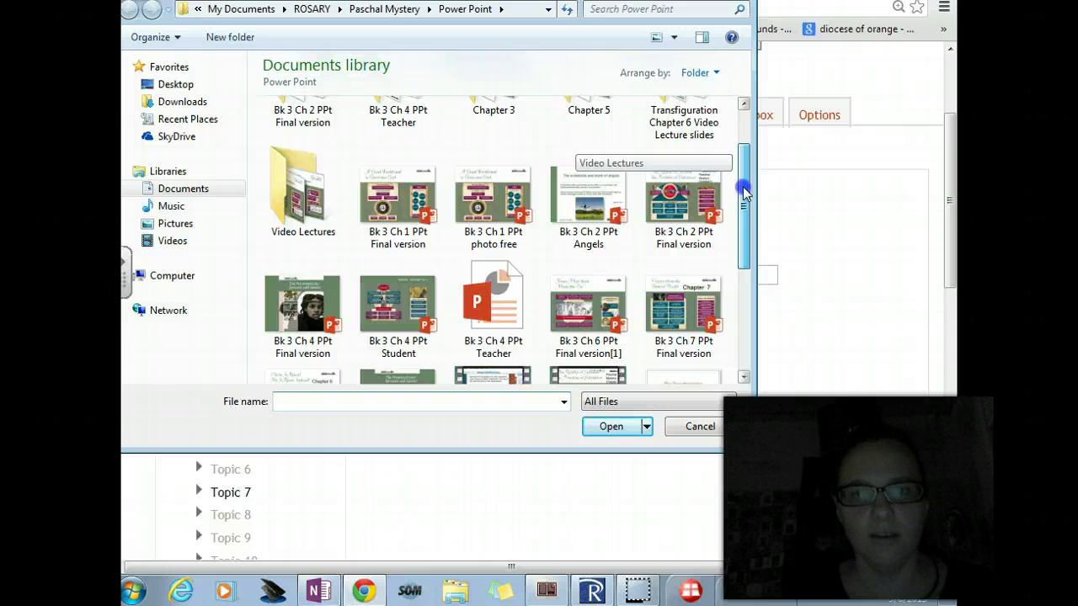
pyautogui.click(175, 86)
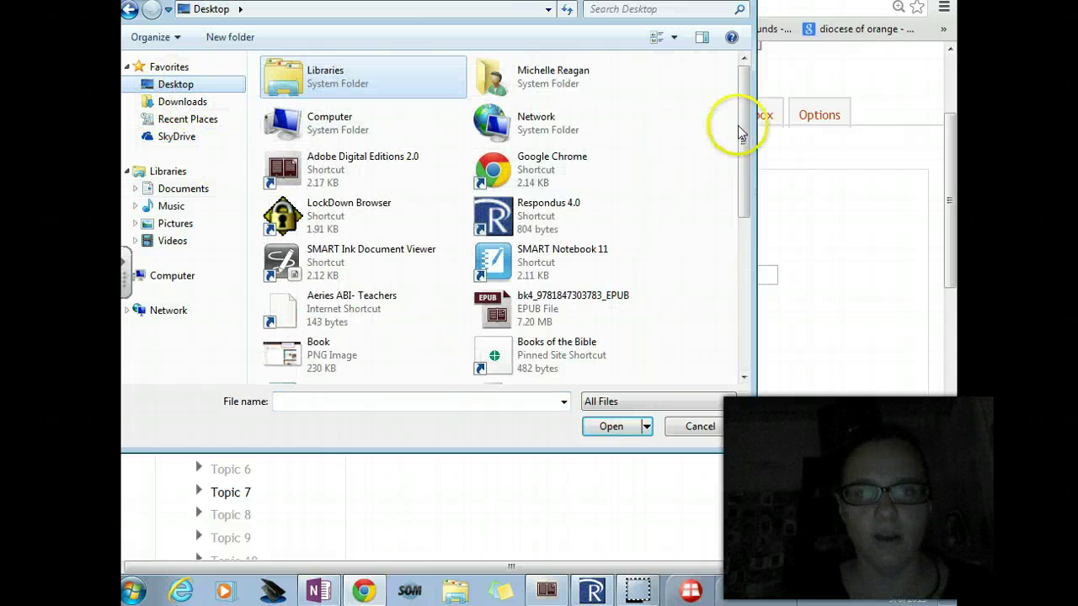
pyautogui.moveTo(749, 112); pyautogui.dragTo(748, 216)
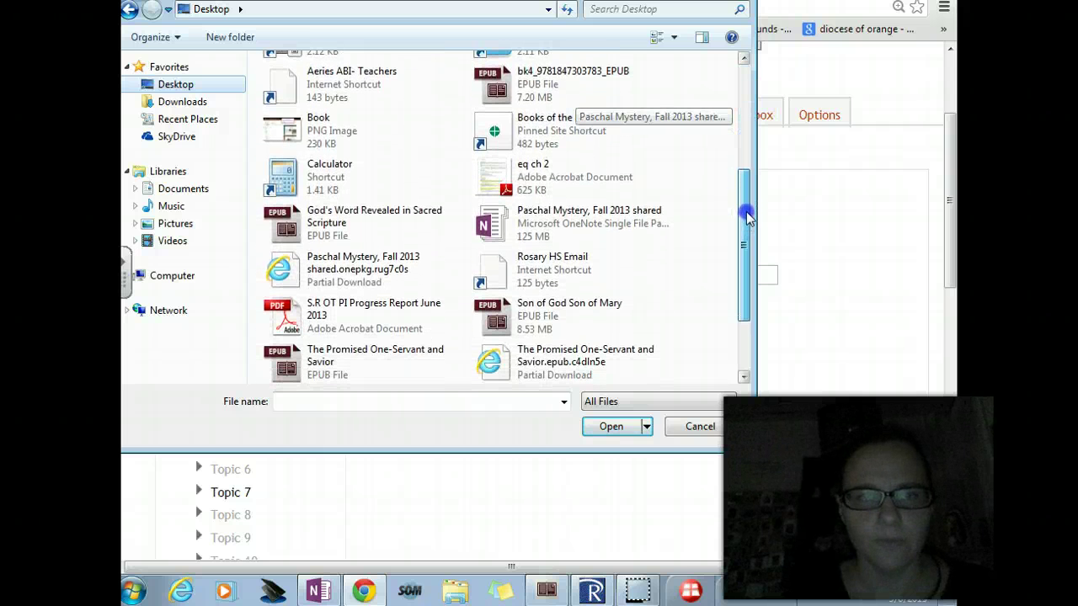
pyautogui.click(563, 181)
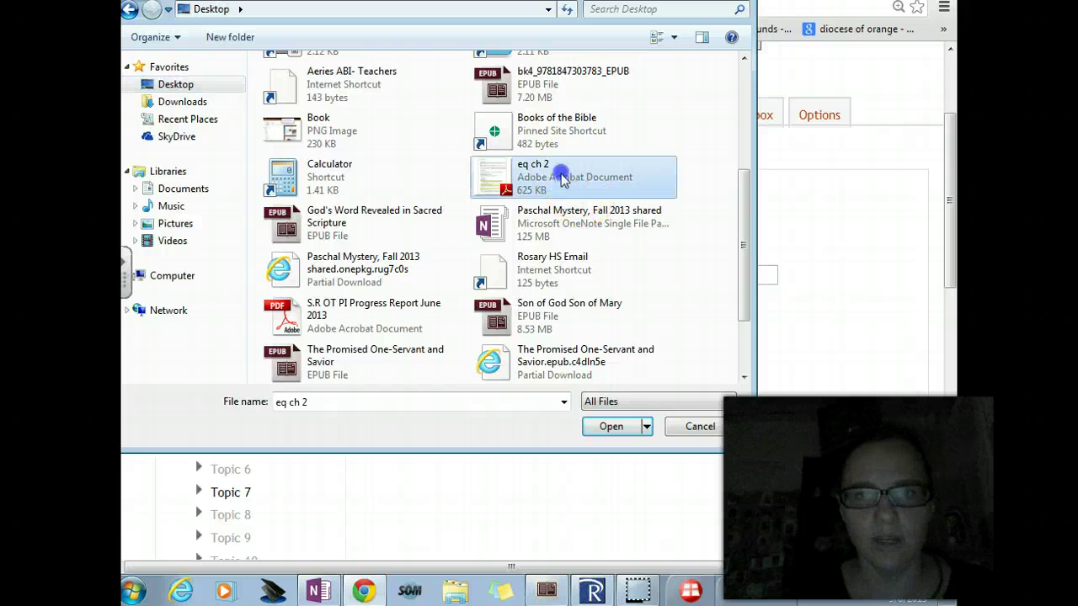
pyautogui.click(612, 426)
pyautogui.click(632, 398)
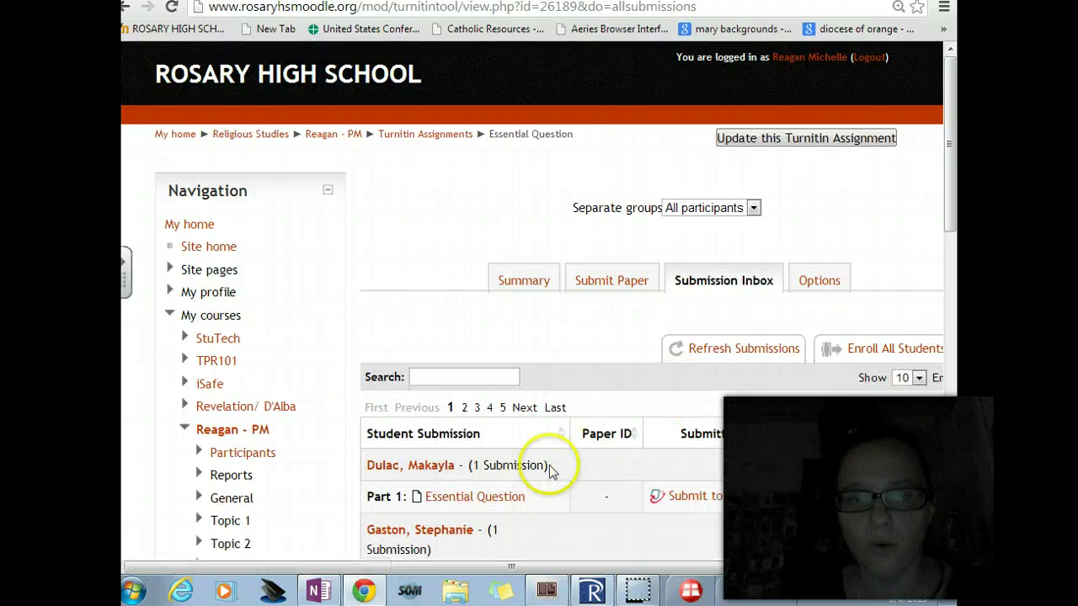
# Find the student's row in the Submission Inbox and open the ch 2 eq paper.
pyautogui.scroll(-7, 549, 472)
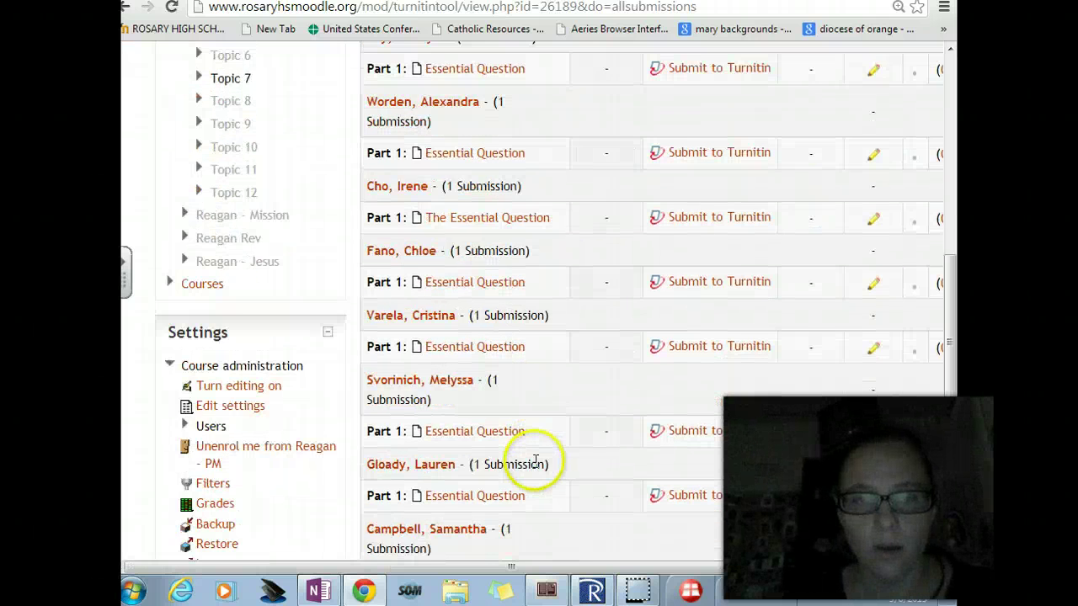
pyautogui.scroll(-4, 534, 450)
pyautogui.scroll(12, 484, 236)
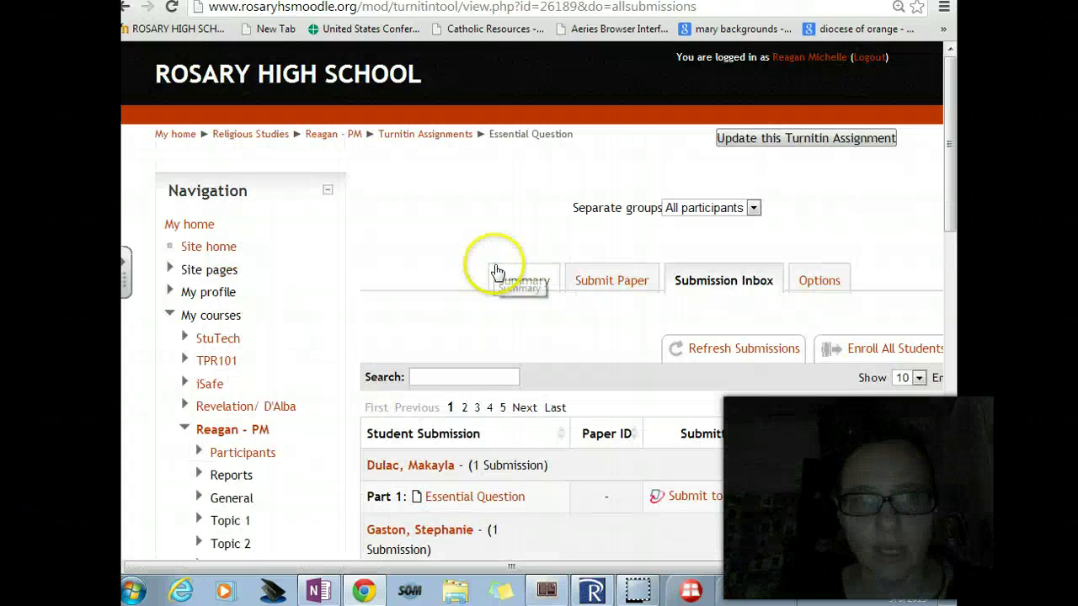
pyautogui.scroll(-1, 499, 274)
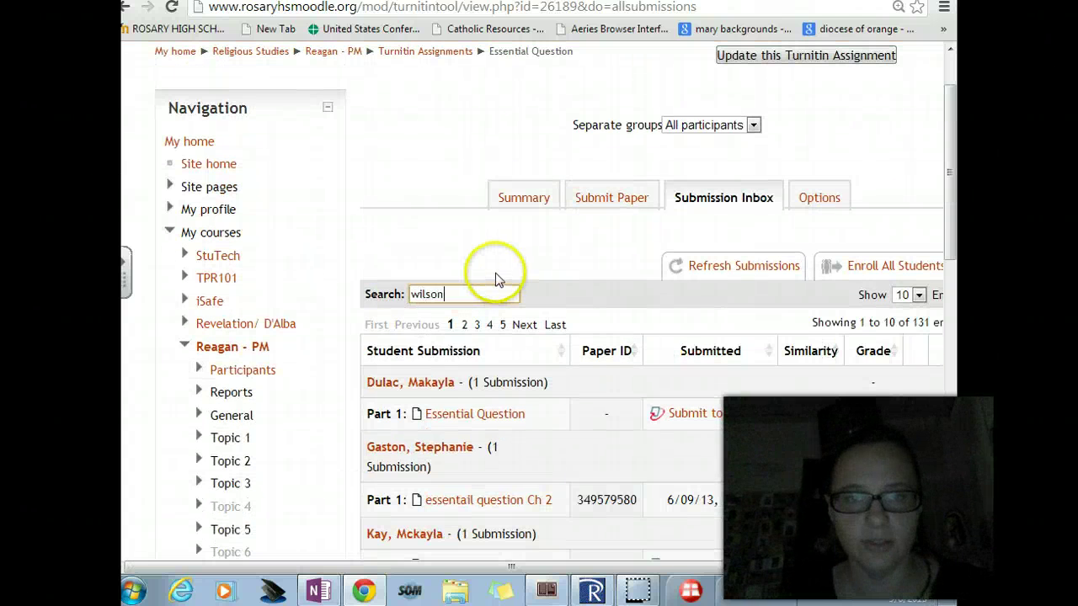
pyautogui.click(444, 417)
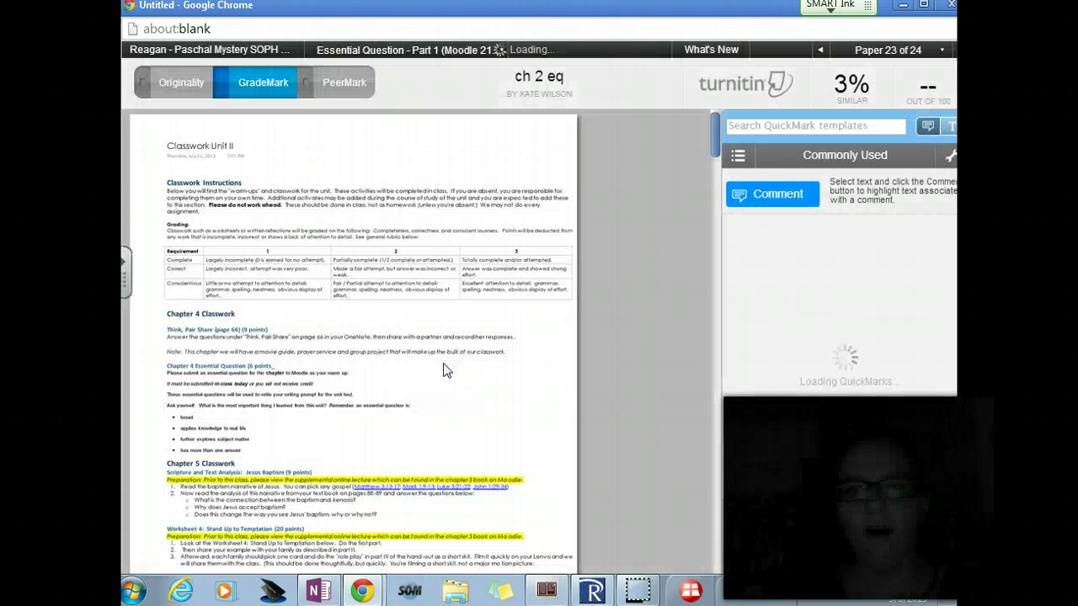
# Scroll through the ch 2 eq paper in GradeMark, then close the viewer window.
pyautogui.scroll(-5, 405, 357)
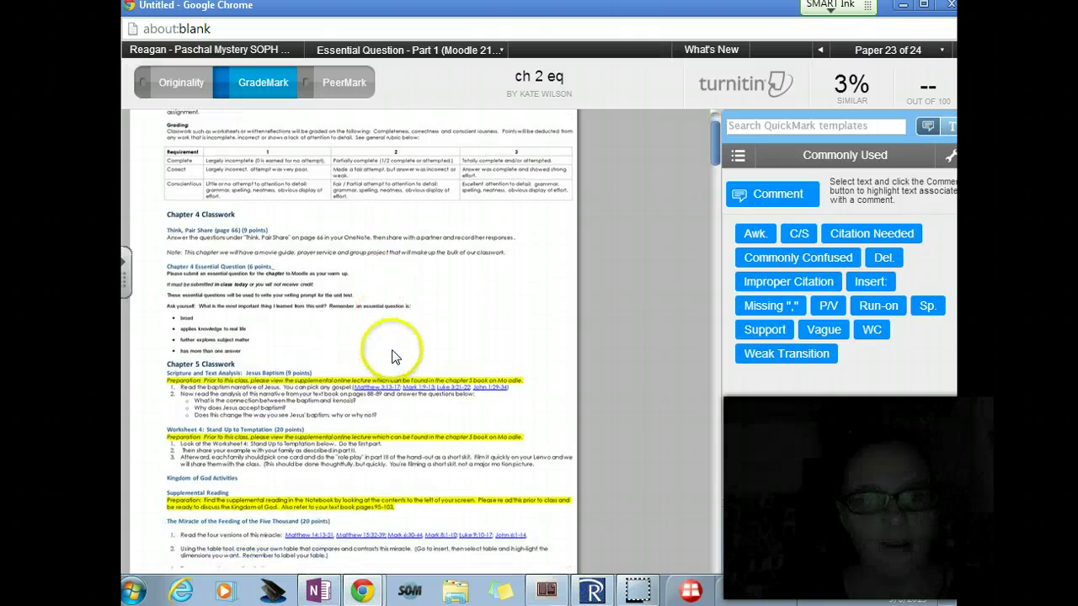
pyautogui.scroll(-3, 400, 350)
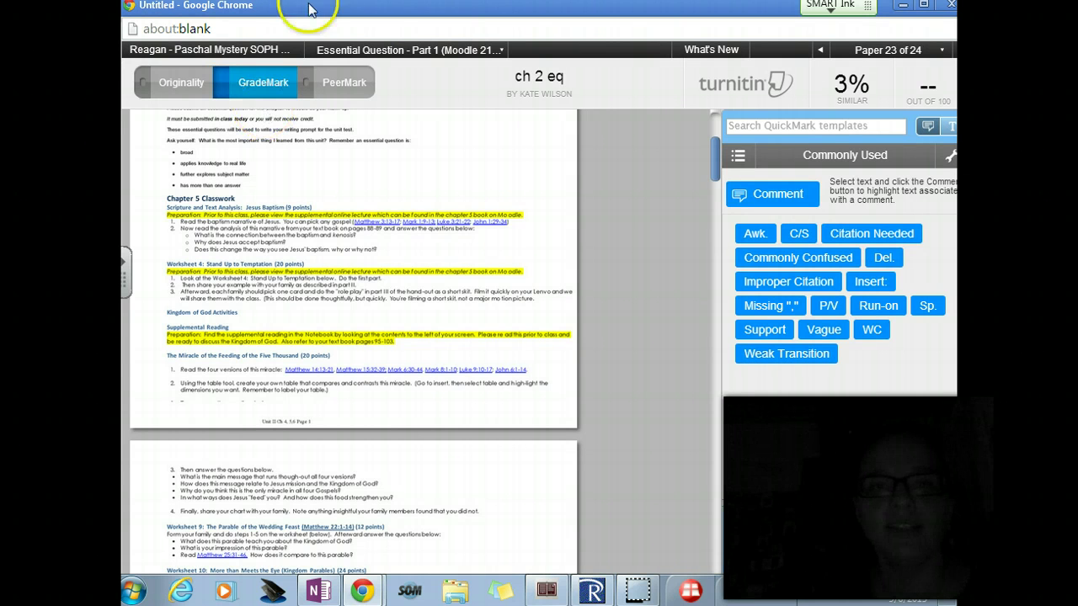
pyautogui.click(951, 4)
# Return to the course page and open the Chapter 2 Study Guide assignment under Topic 5.
pyautogui.scroll(1, 534, 197)
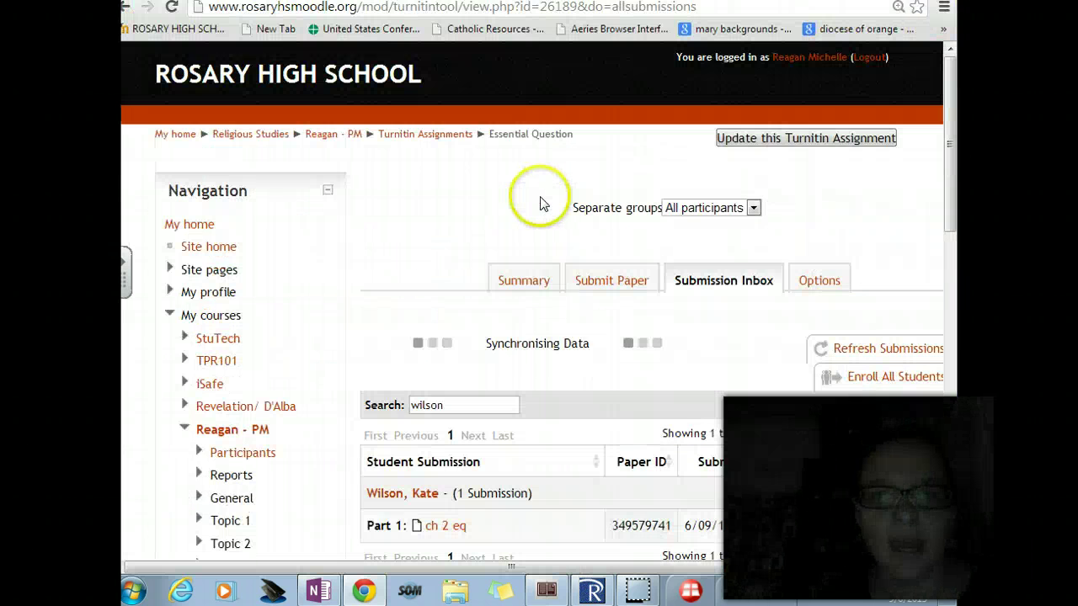
pyautogui.scroll(-3, 472, 236)
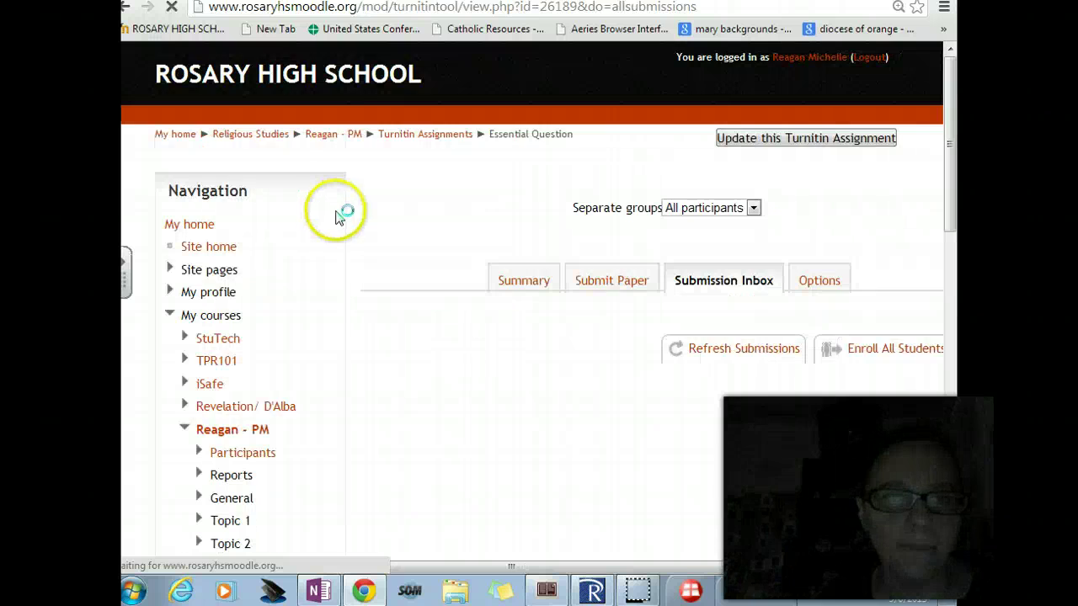
pyautogui.scroll(3, 352, 137)
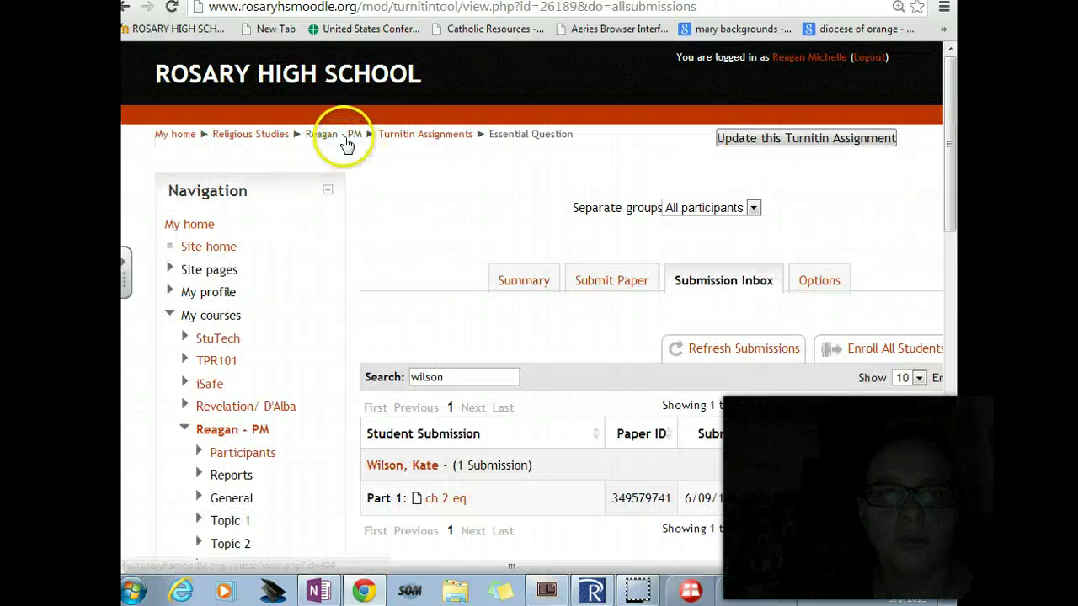
pyautogui.click(345, 138)
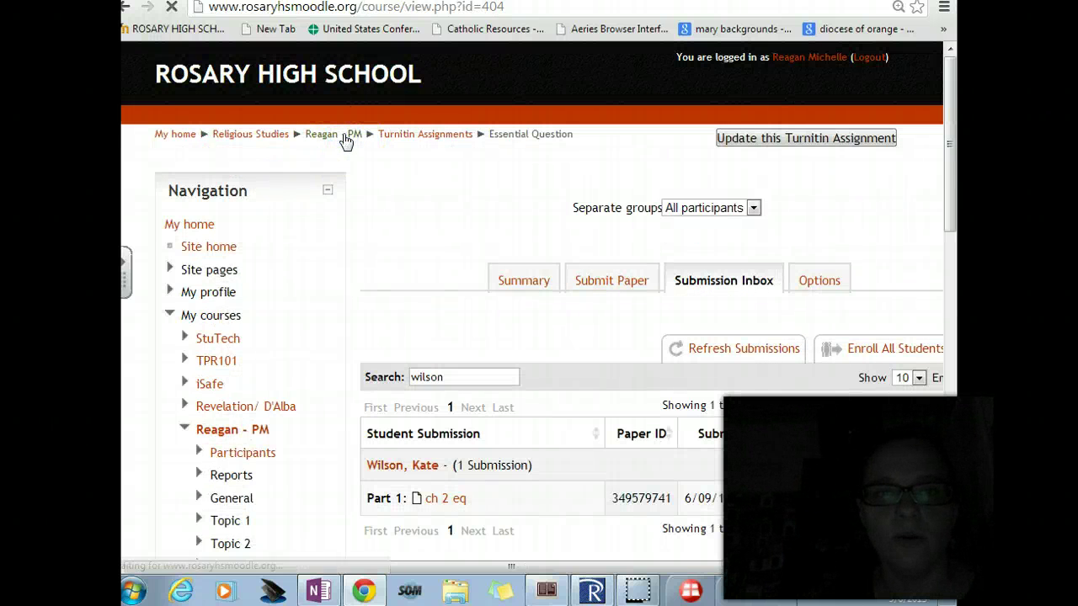
pyautogui.scroll(-20, 565, 262)
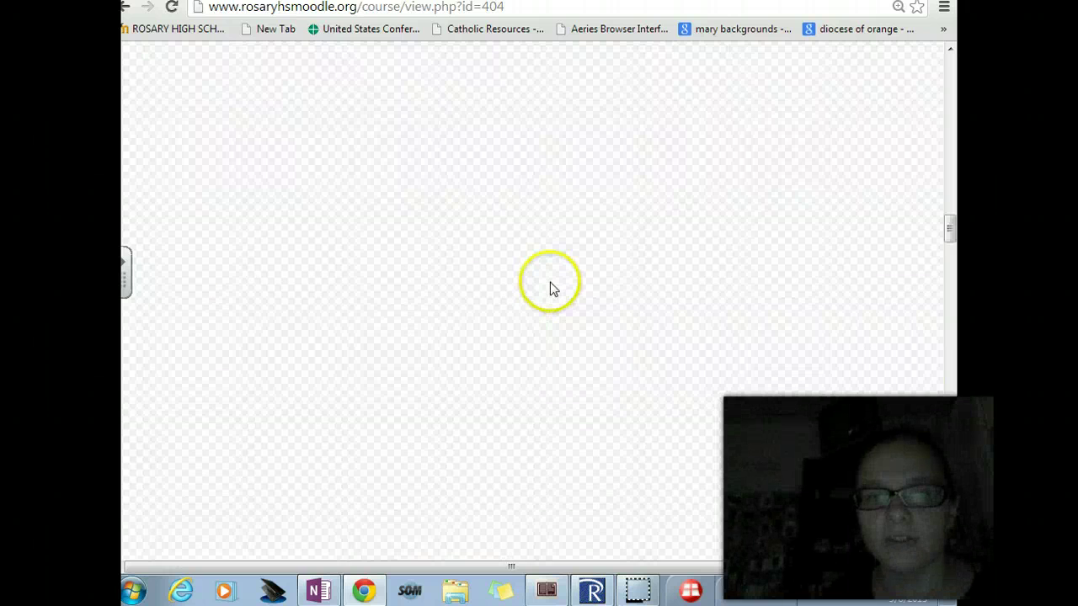
pyautogui.scroll(-6, 544, 282)
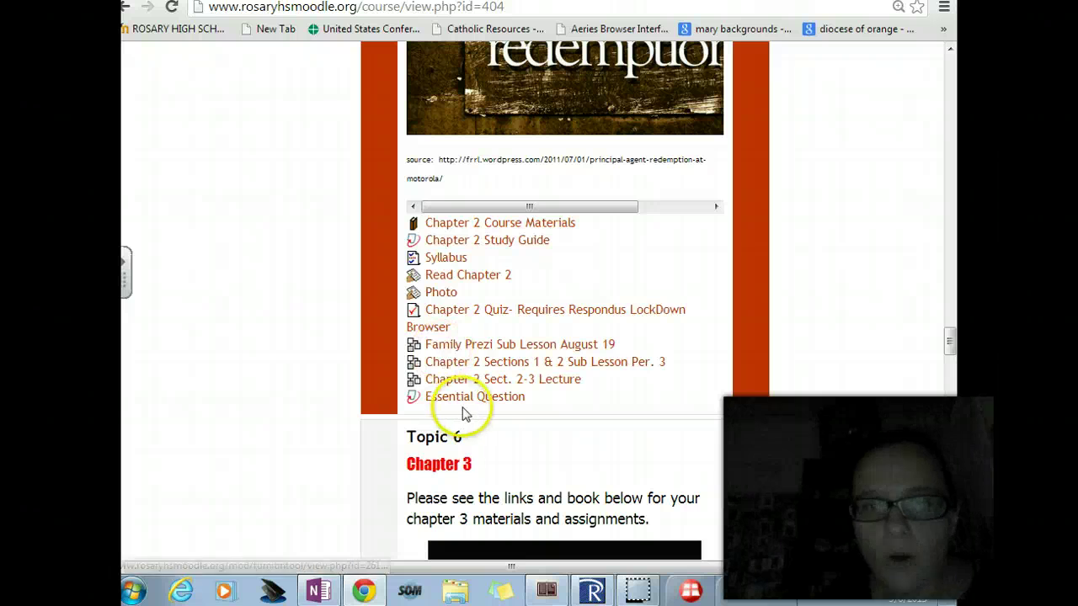
pyautogui.click(488, 243)
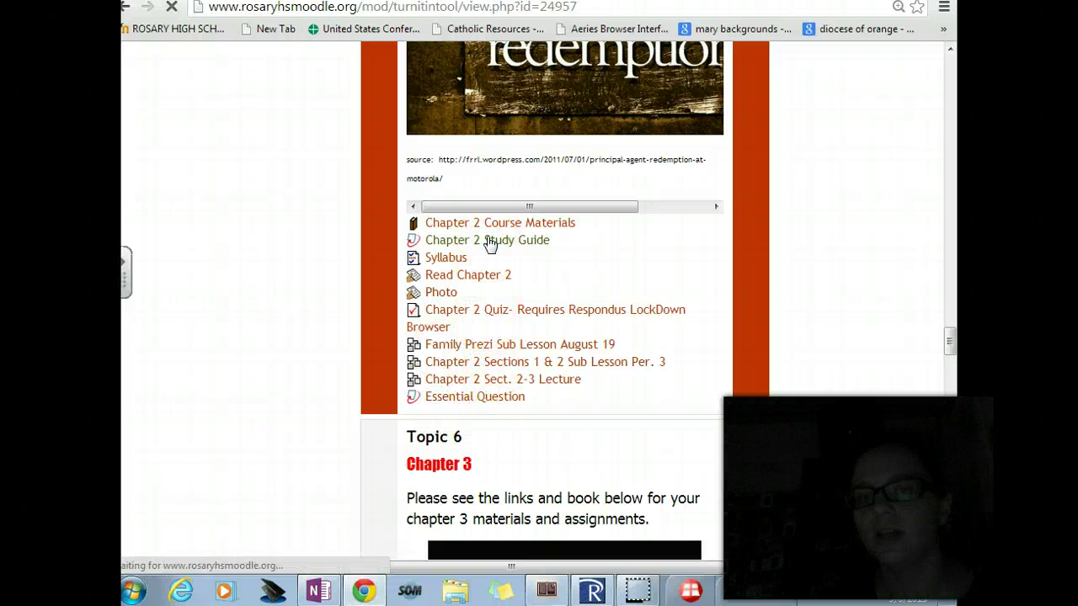
# Export the Unit I Ch 2, 3 section's study guide page as a PDF.
pyautogui.click(324, 594)
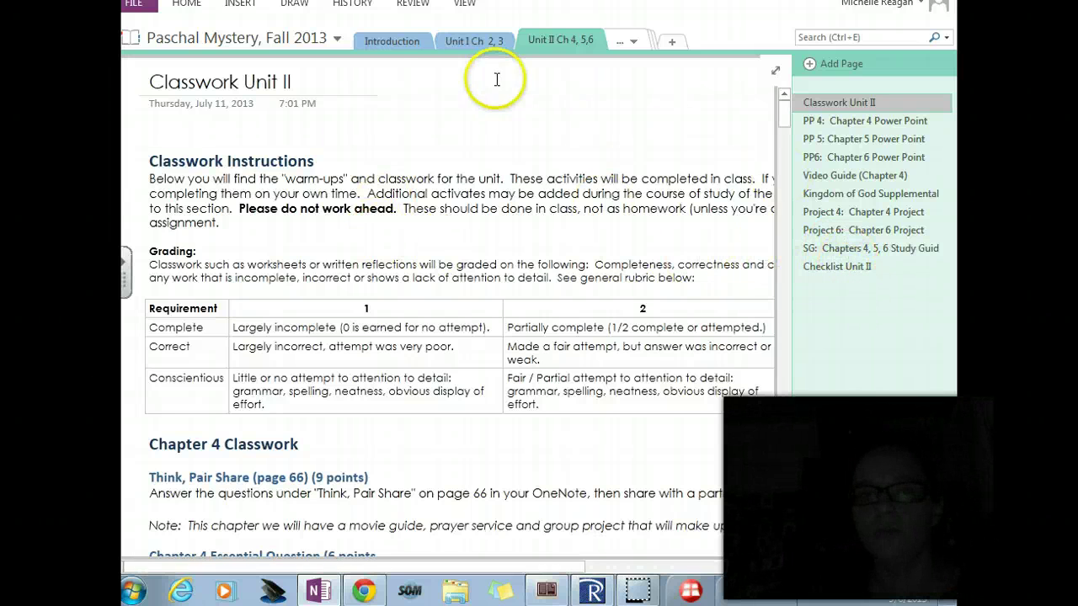
pyautogui.click(462, 42)
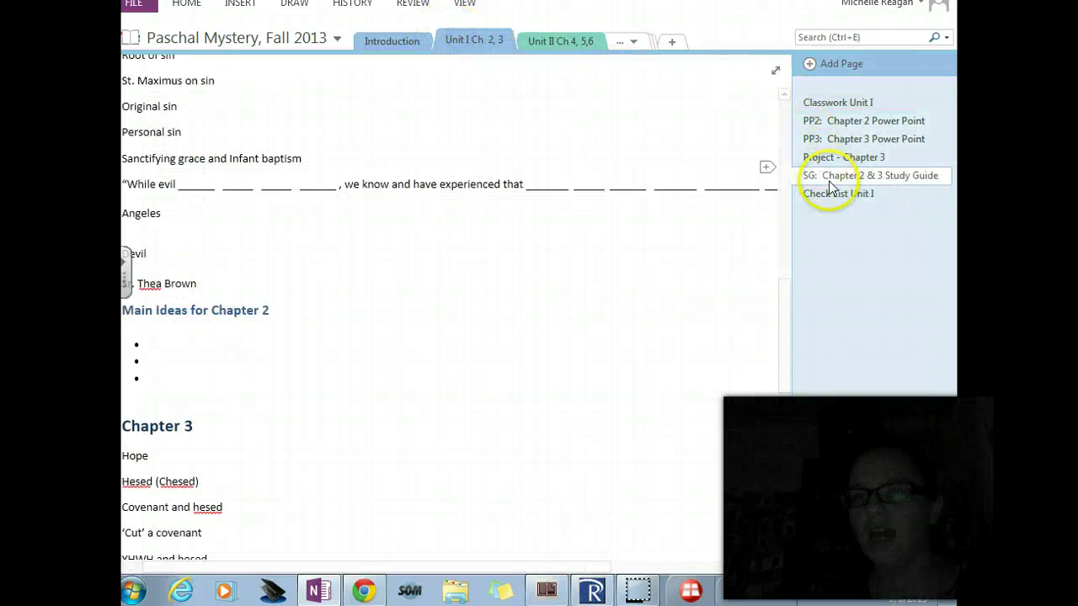
pyautogui.click(134, 5)
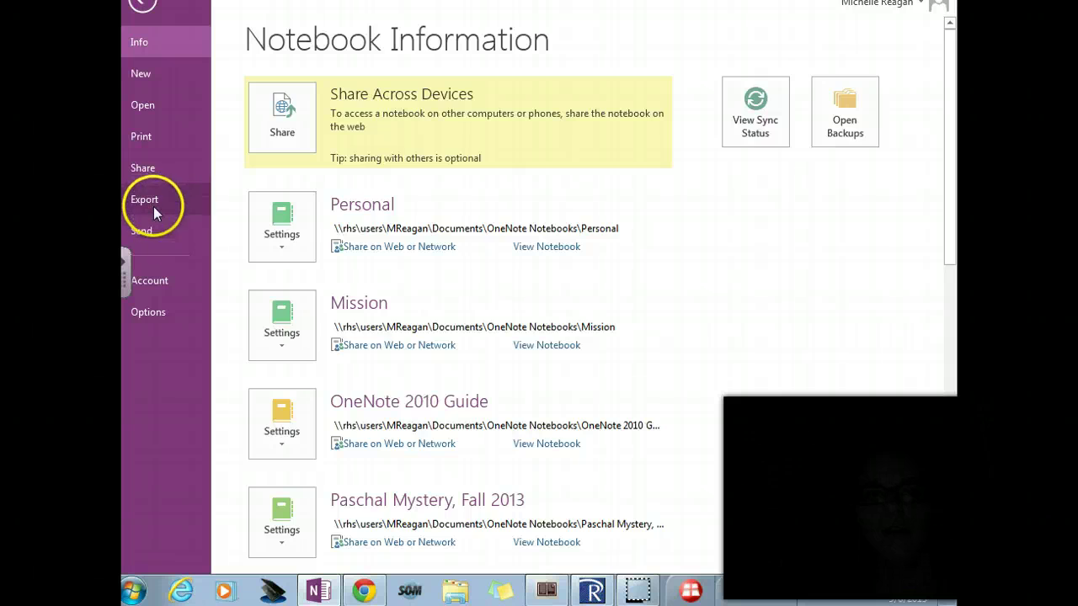
pyautogui.click(153, 204)
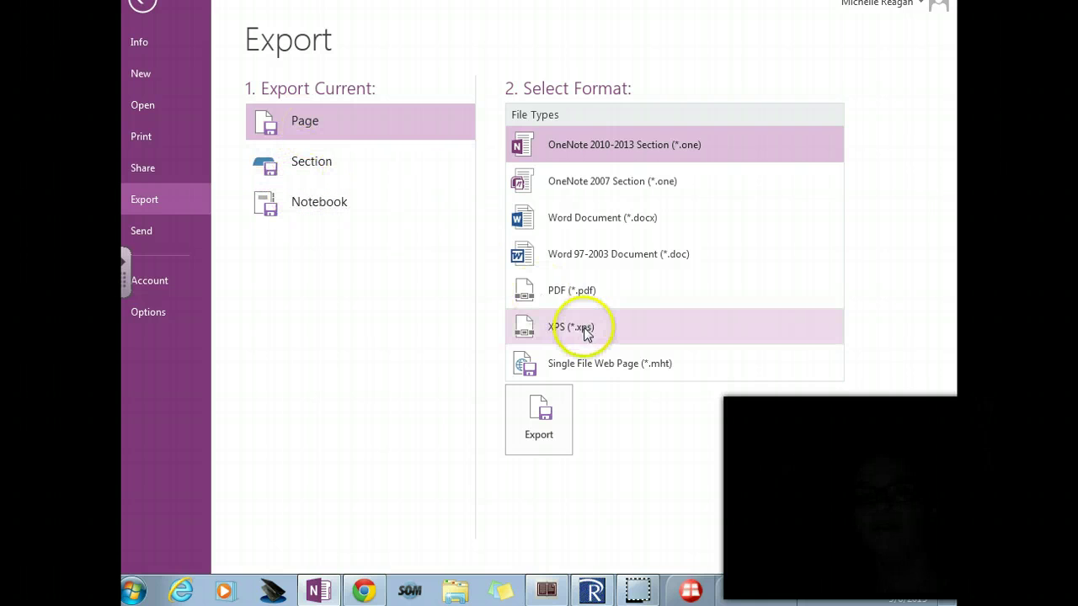
pyautogui.click(575, 297)
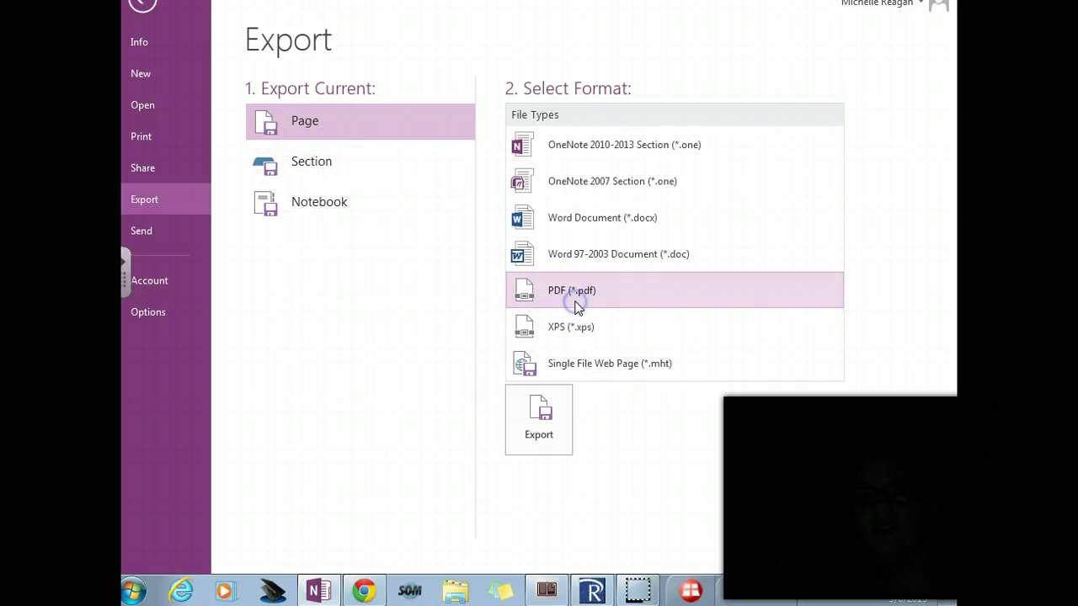
pyautogui.click(542, 426)
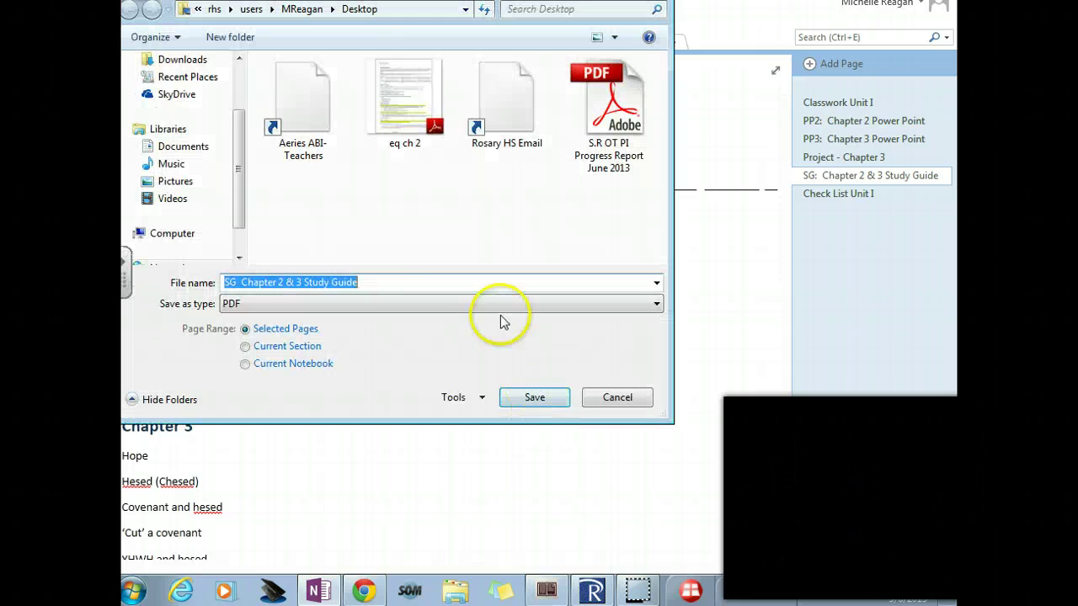
# Save the PDF to the Desktop with a name and '1' appended to the file name.
pyautogui.click(374, 278)
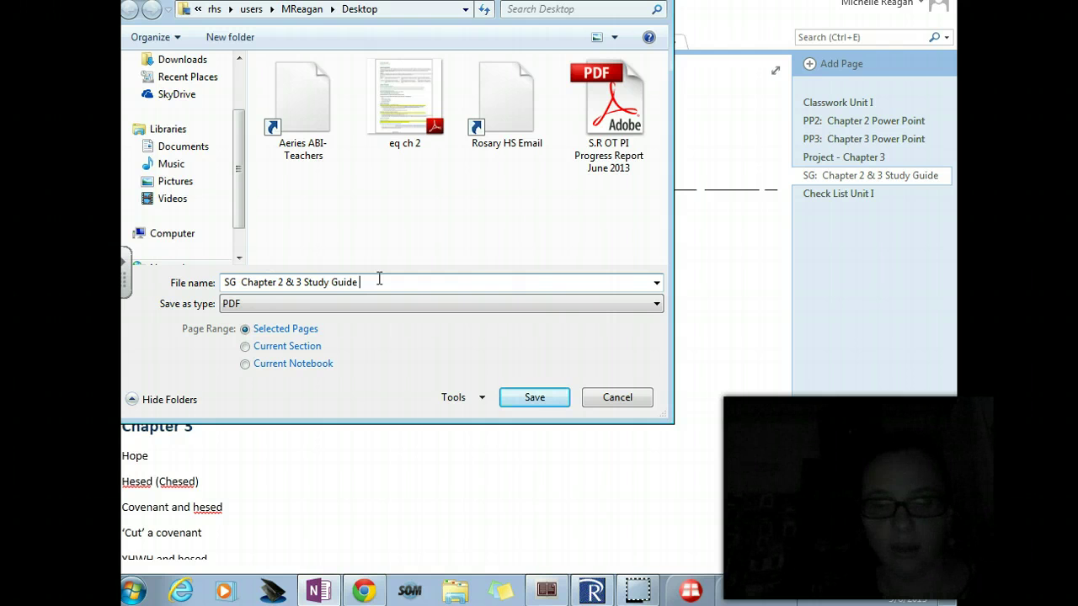
pyautogui.write('Reagan')
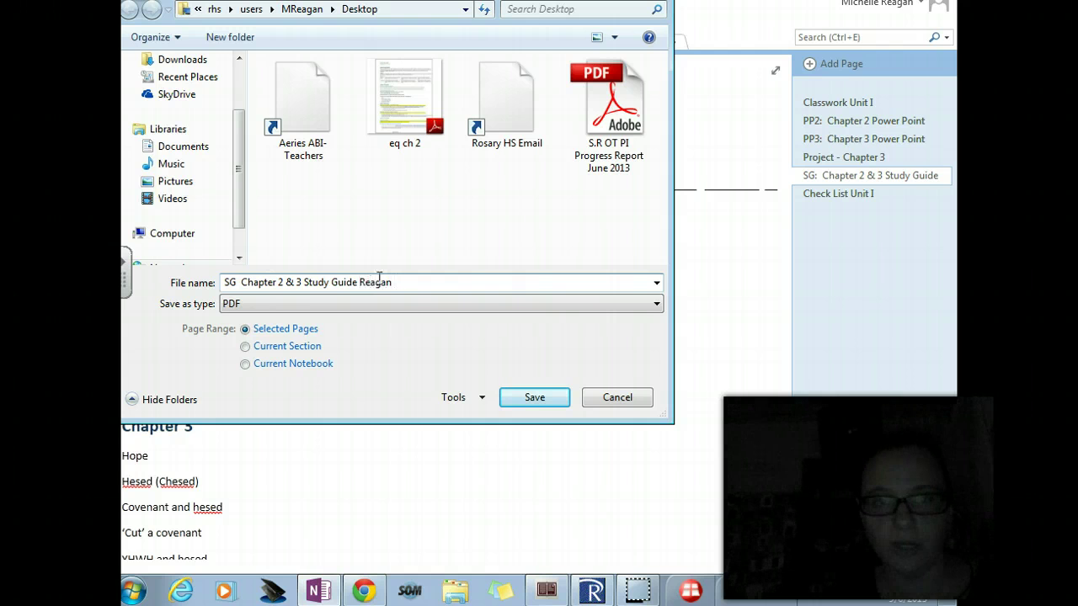
pyautogui.write(' 1')
pyautogui.scroll(2, 239, 201)
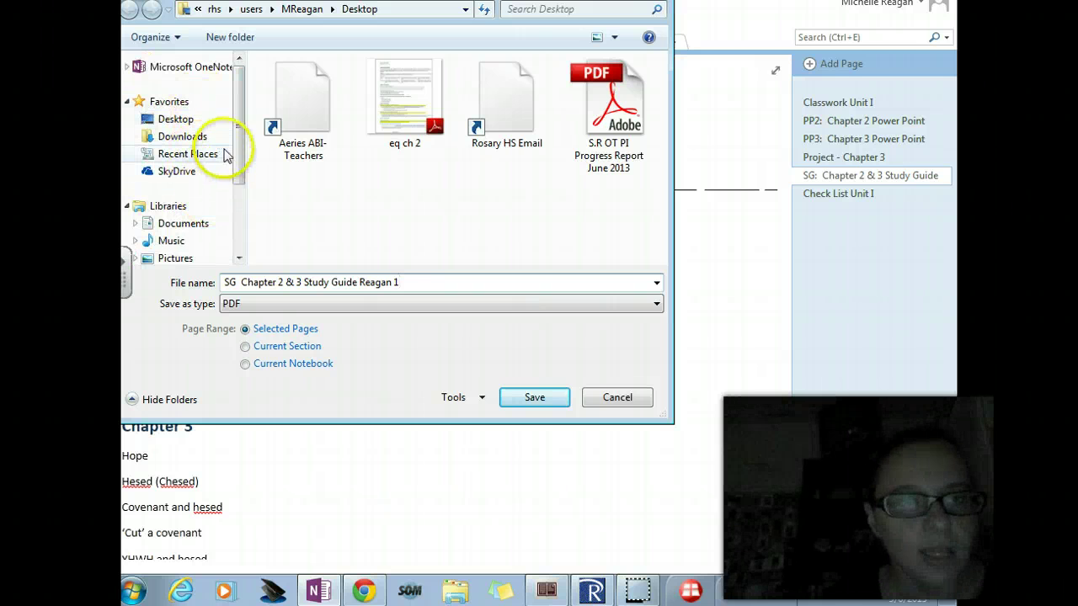
pyautogui.click(192, 118)
pyautogui.click(556, 397)
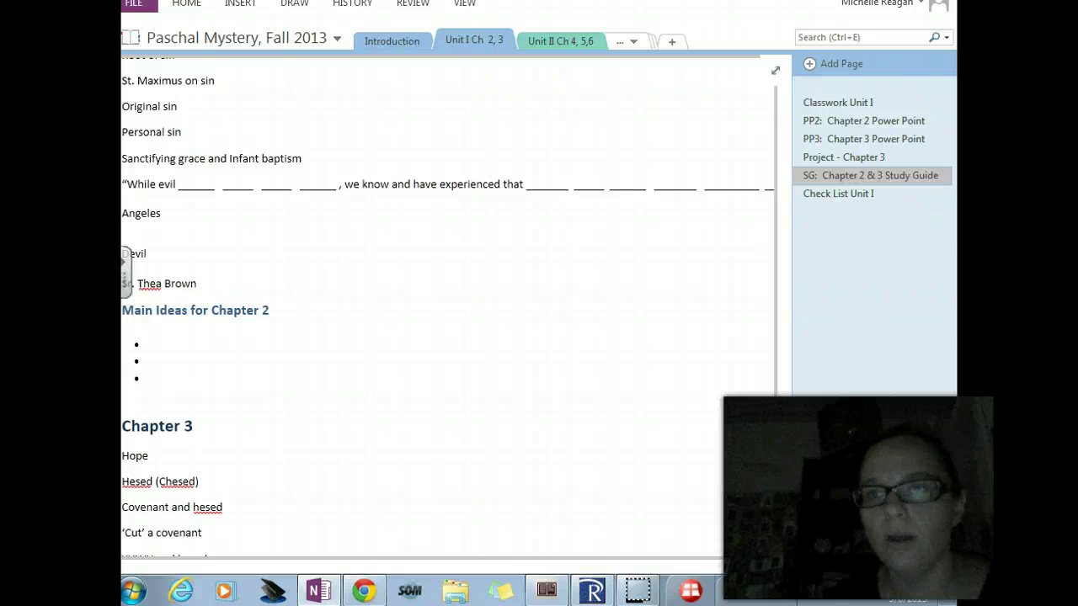
# In Chrome, open the Chapter 2 Study Guide Submit Paper form and choose File Upload as the submission type.
pyautogui.hotkey('alt', 'Tab')
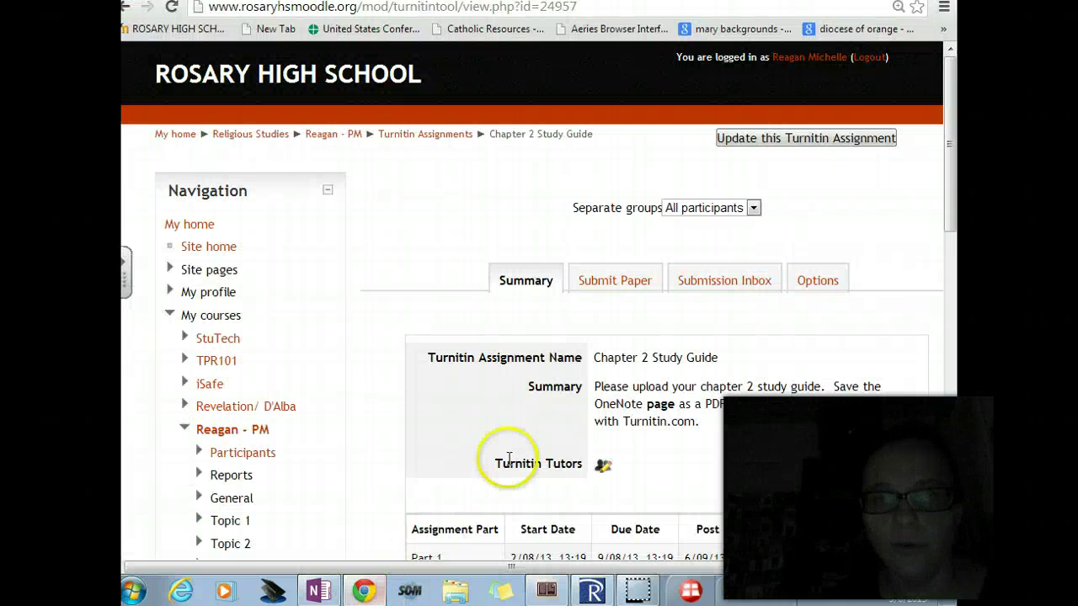
pyautogui.scroll(-1, 505, 435)
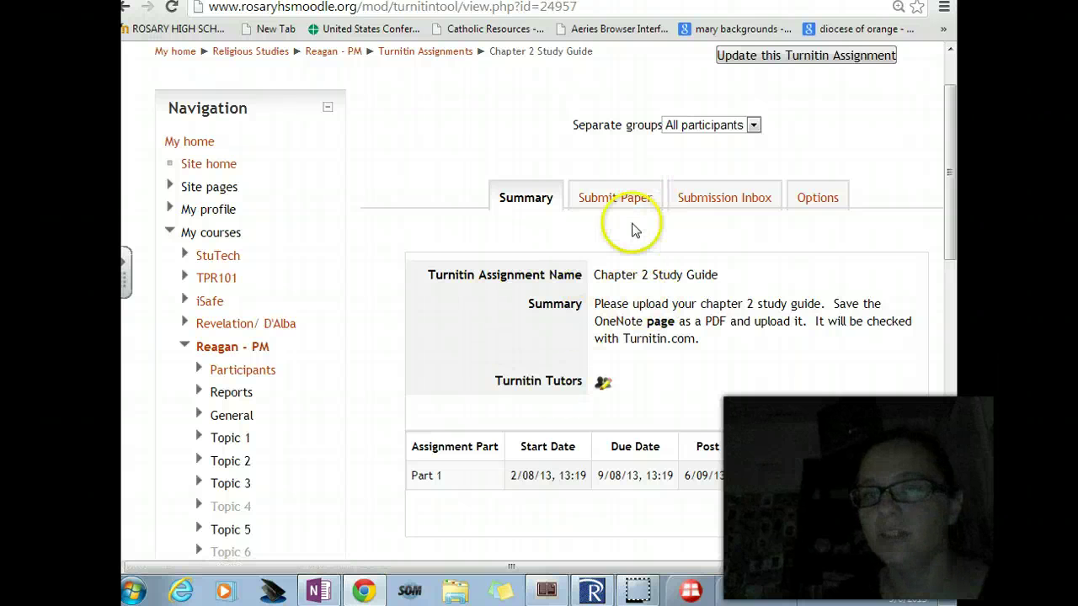
pyautogui.click(614, 200)
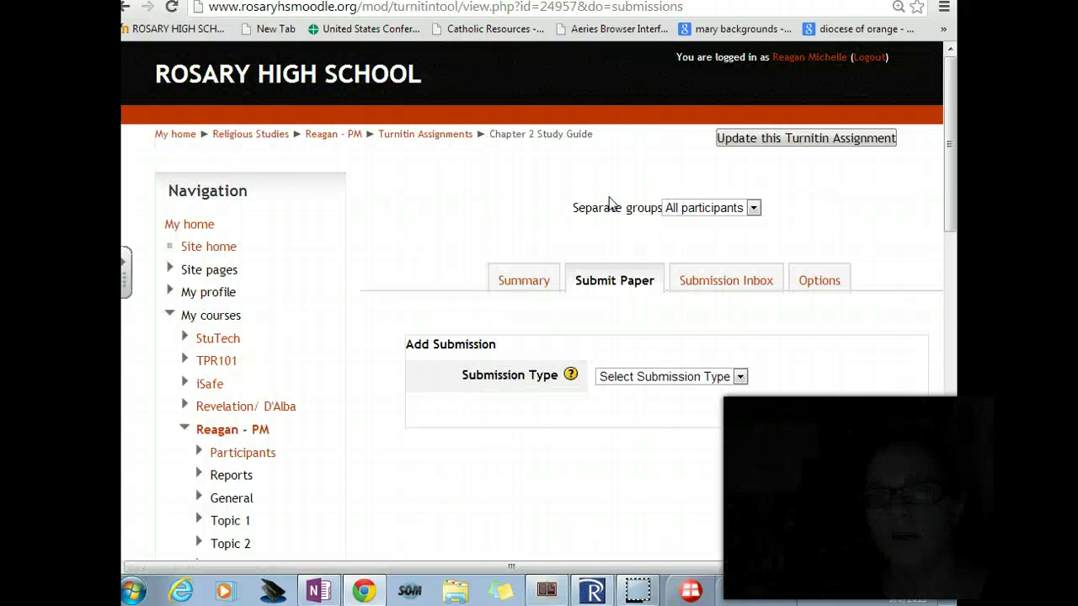
pyautogui.scroll(-3, 681, 385)
pyautogui.scroll(2, 691, 385)
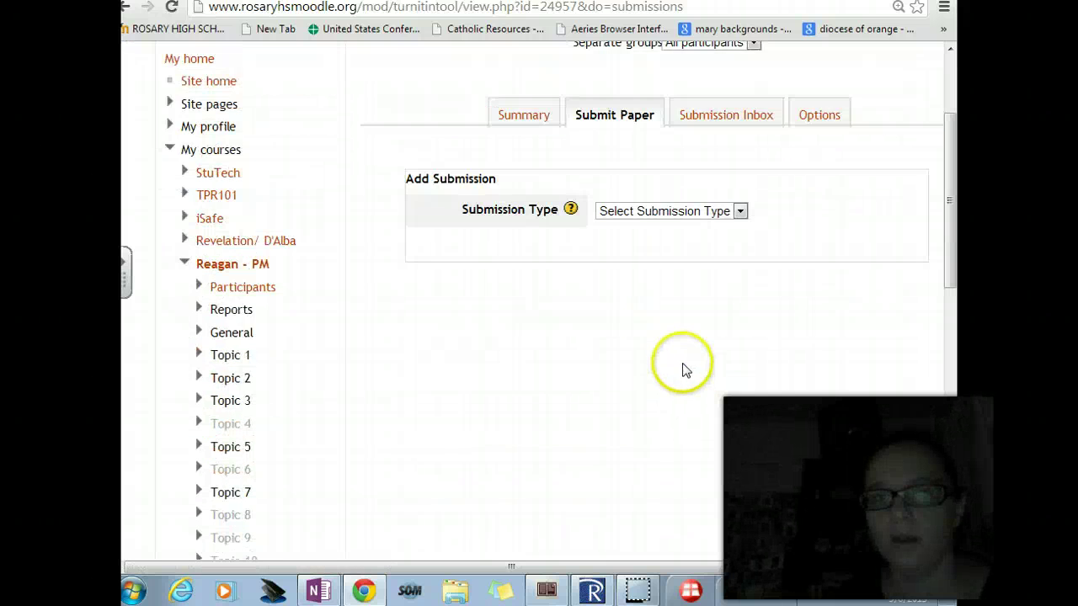
pyautogui.click(671, 293)
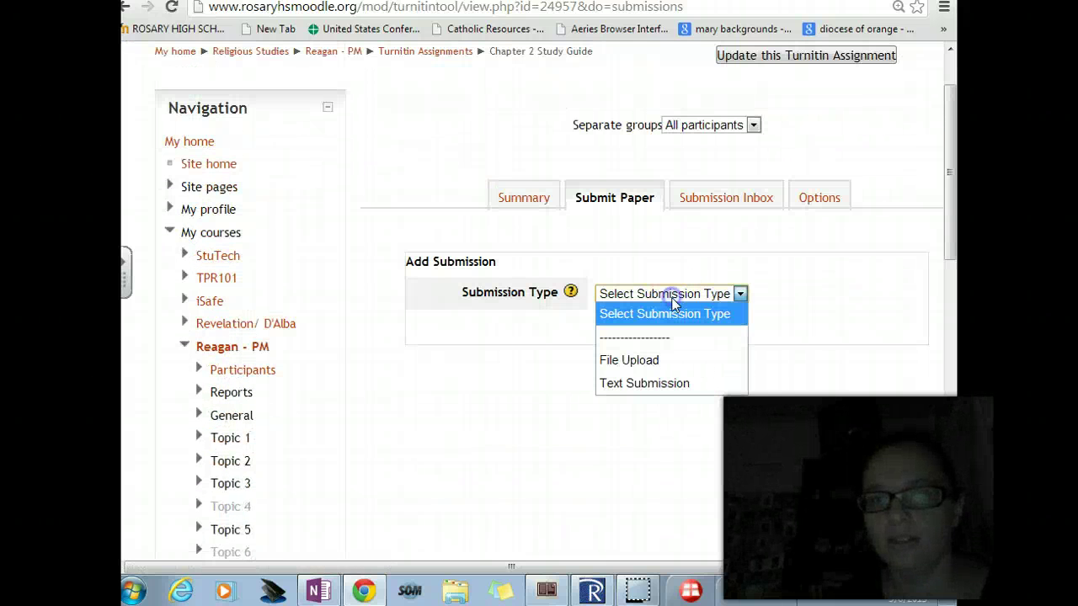
pyautogui.click(667, 364)
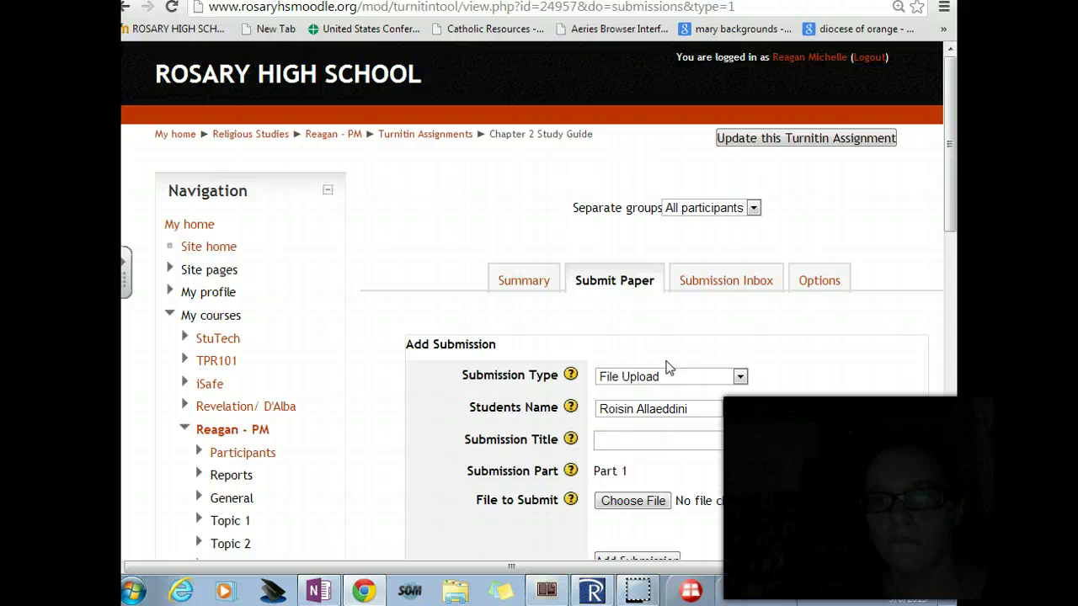
# Confirm the student and enter the submission title 'ch 2 sg'.
pyautogui.scroll(-2, 666, 368)
pyautogui.click(682, 242)
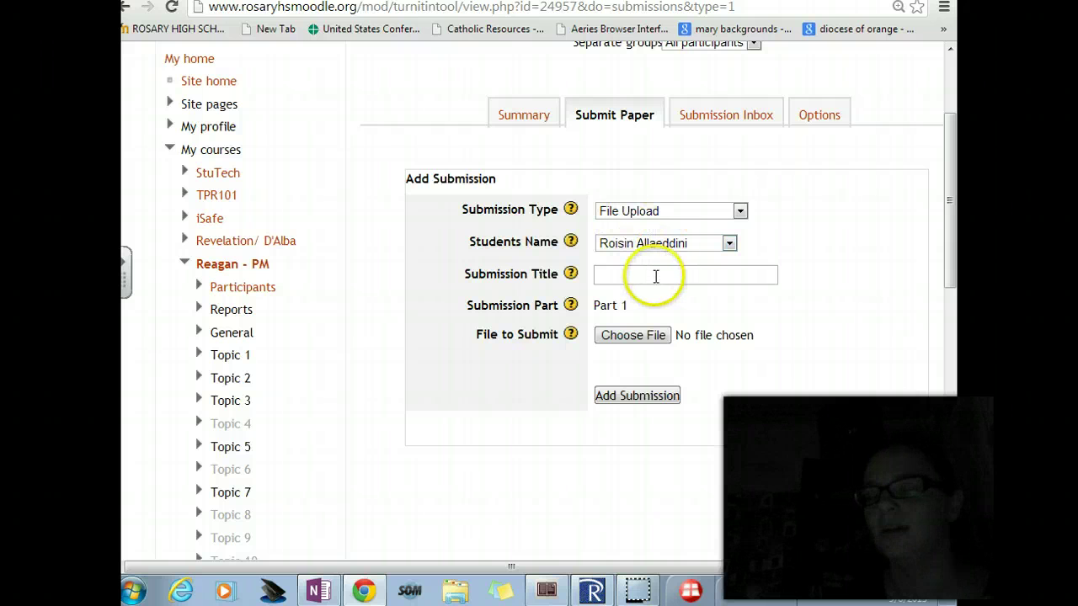
pyautogui.click(657, 276)
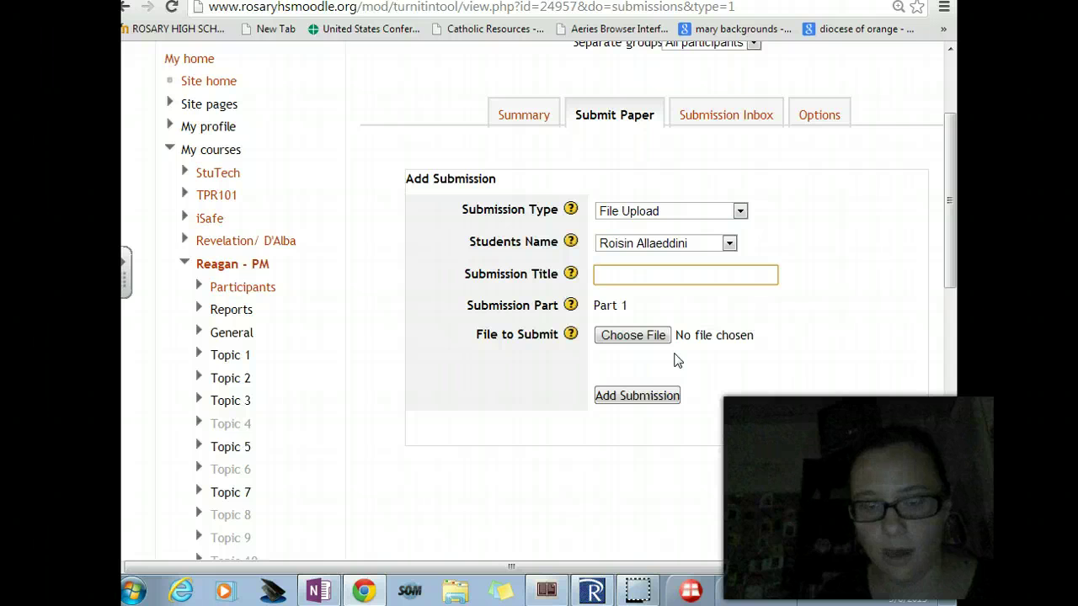
pyautogui.write('ch 2')
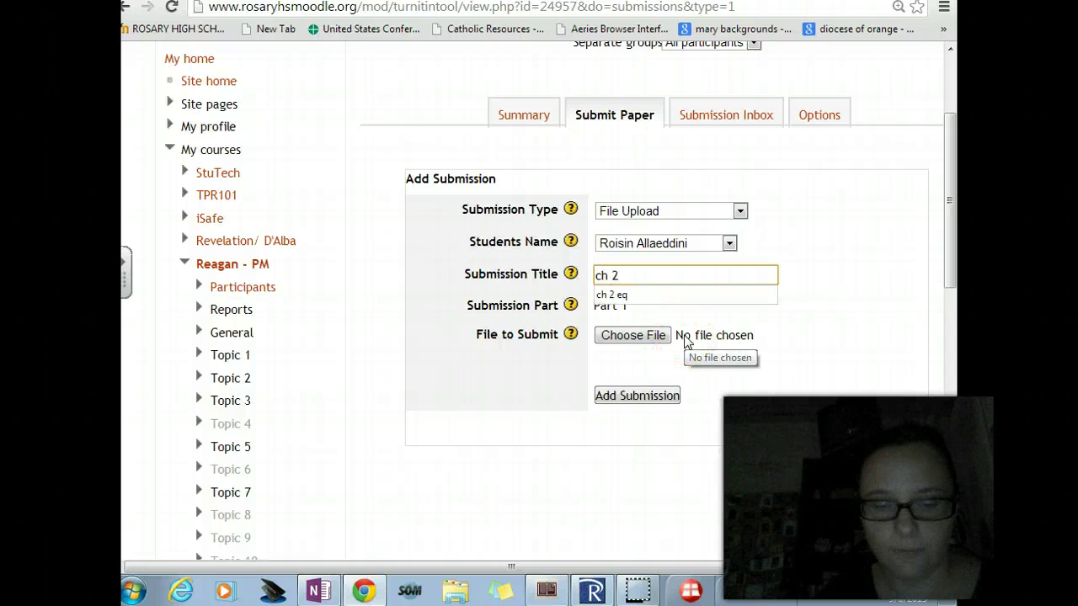
pyautogui.write(' sg')
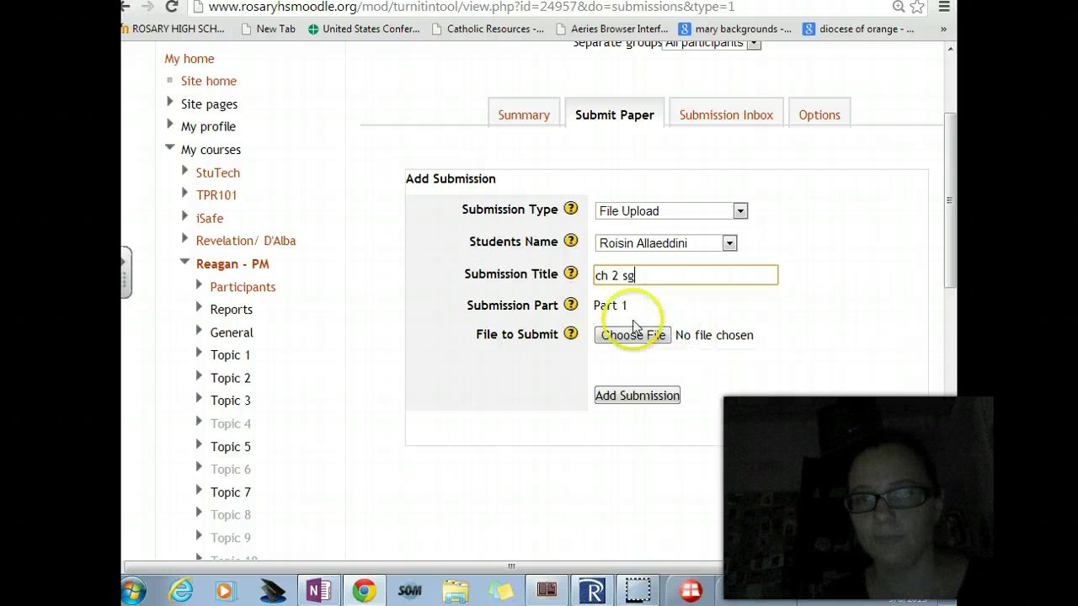
# Attach the exported study guide PDF from the Desktop.
pyautogui.click(640, 335)
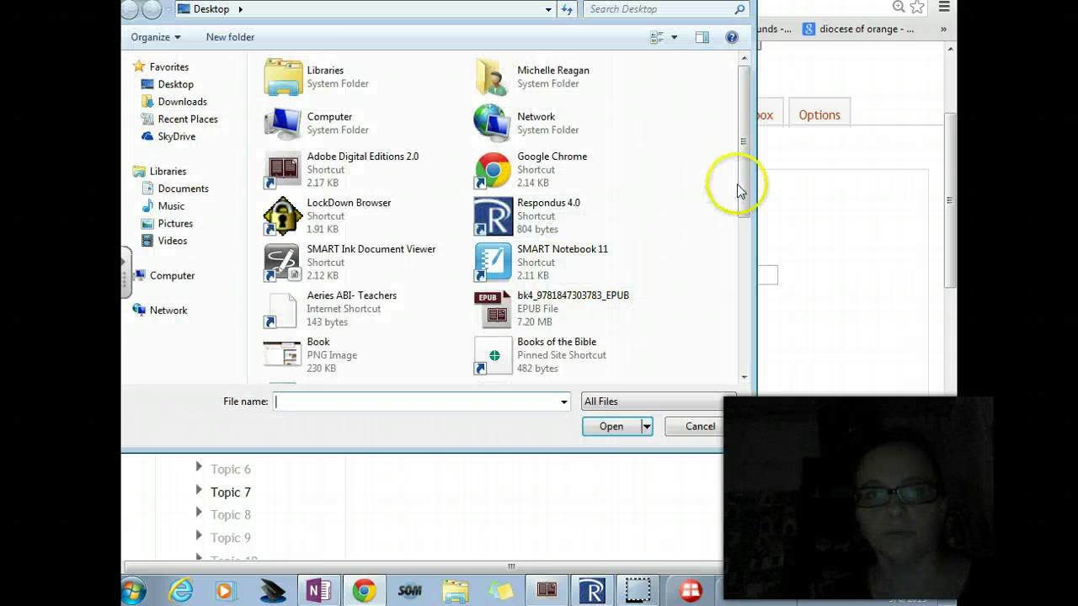
pyautogui.moveTo(745, 147); pyautogui.dragTo(745, 294)
pyautogui.click(573, 220)
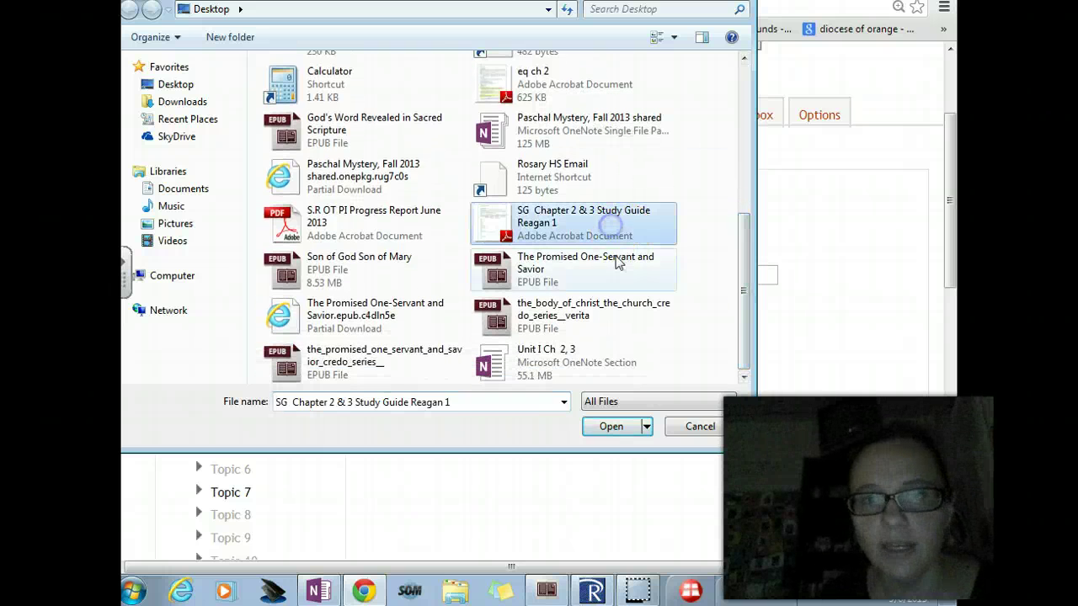
pyautogui.click(625, 428)
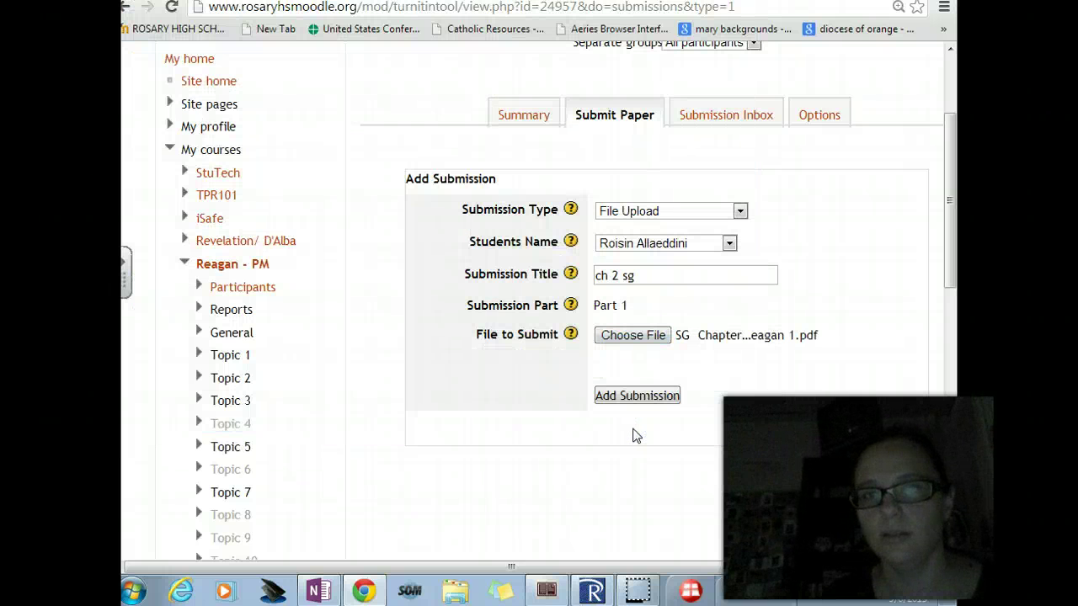
# Submit the 'ch 2 sg' study guide with Add Submission.
pyautogui.click(637, 396)
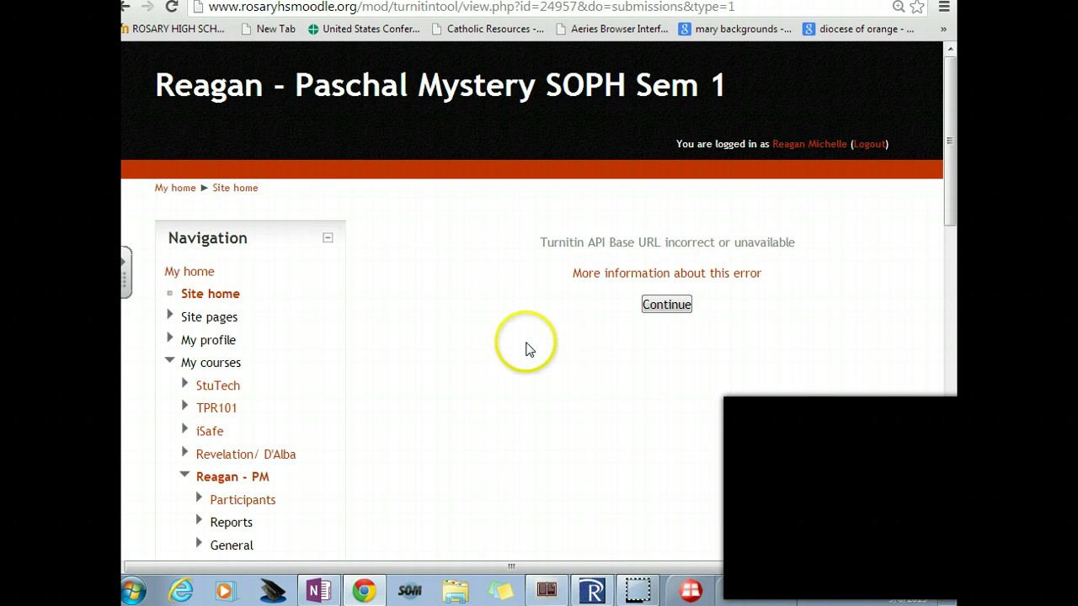
# Dismiss the Turnitin API error and return to the Chapter 2 Study Guide summary page.
pyautogui.click(647, 308)
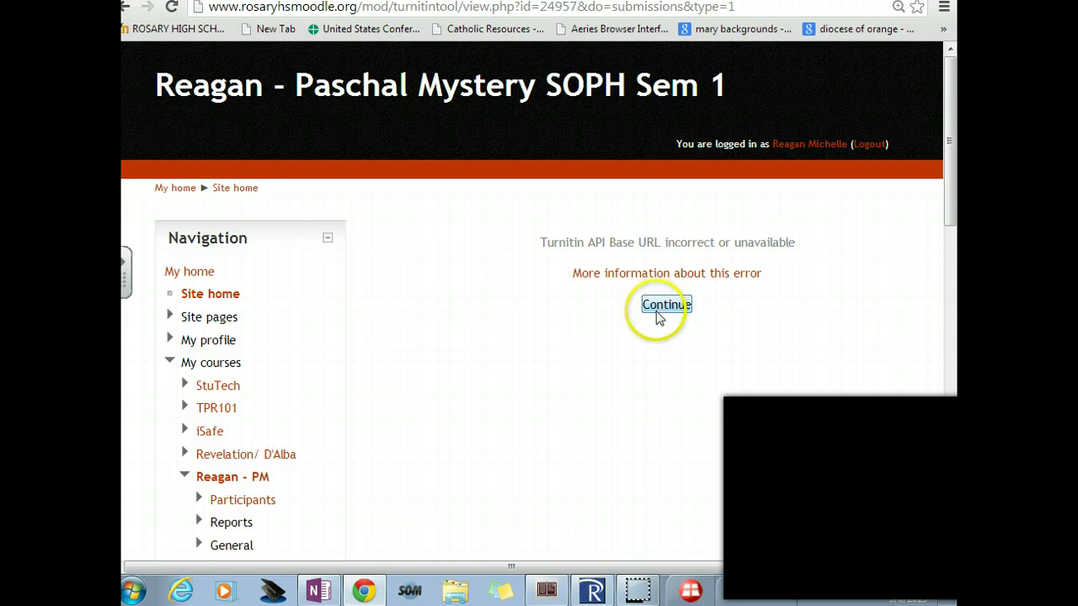
pyautogui.click(661, 307)
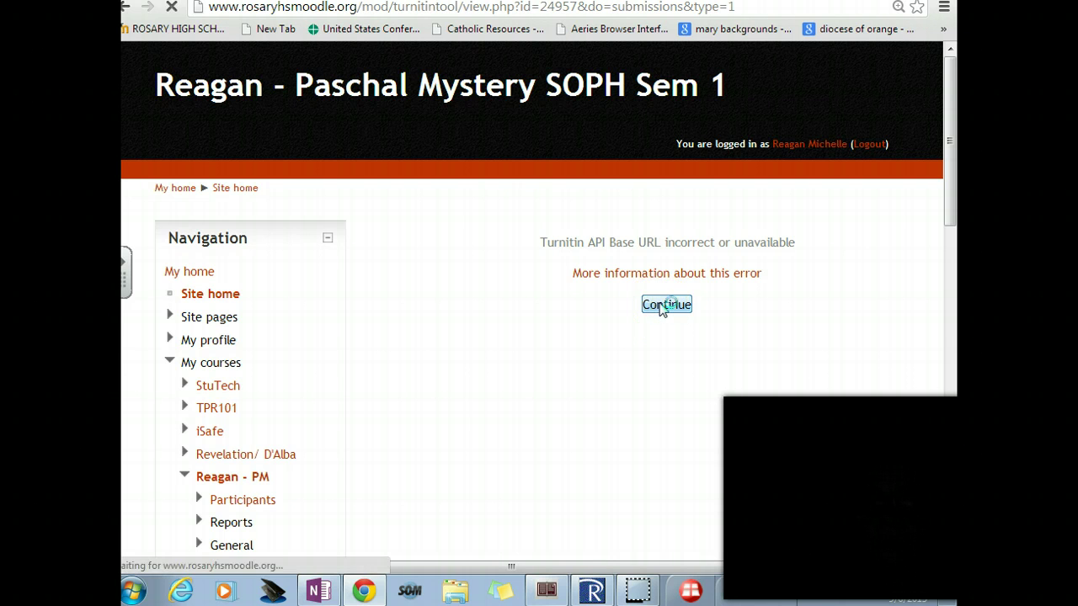
pyautogui.scroll(-2, 623, 429)
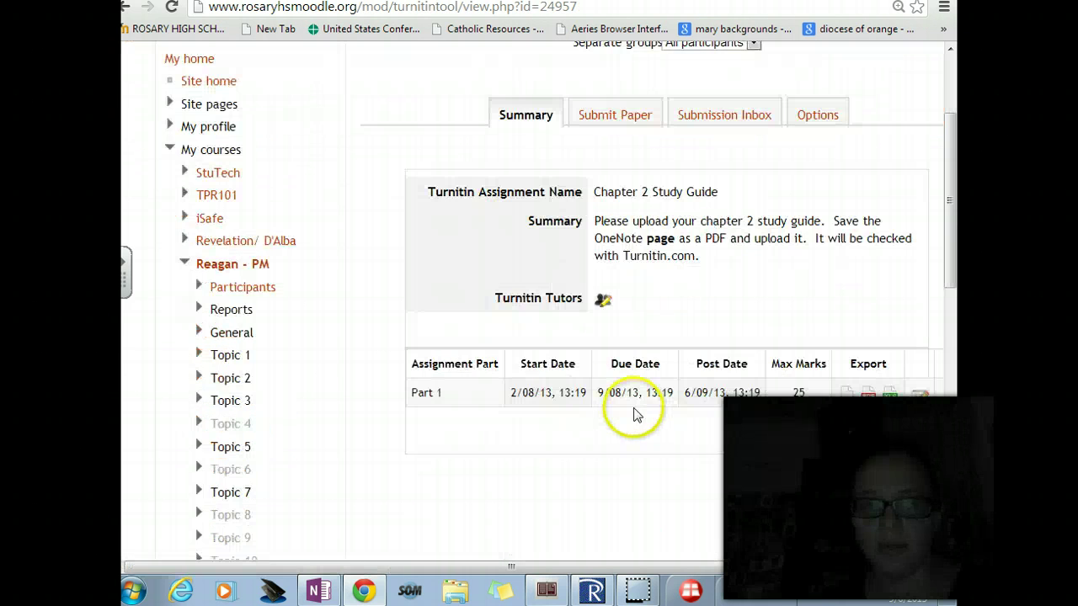